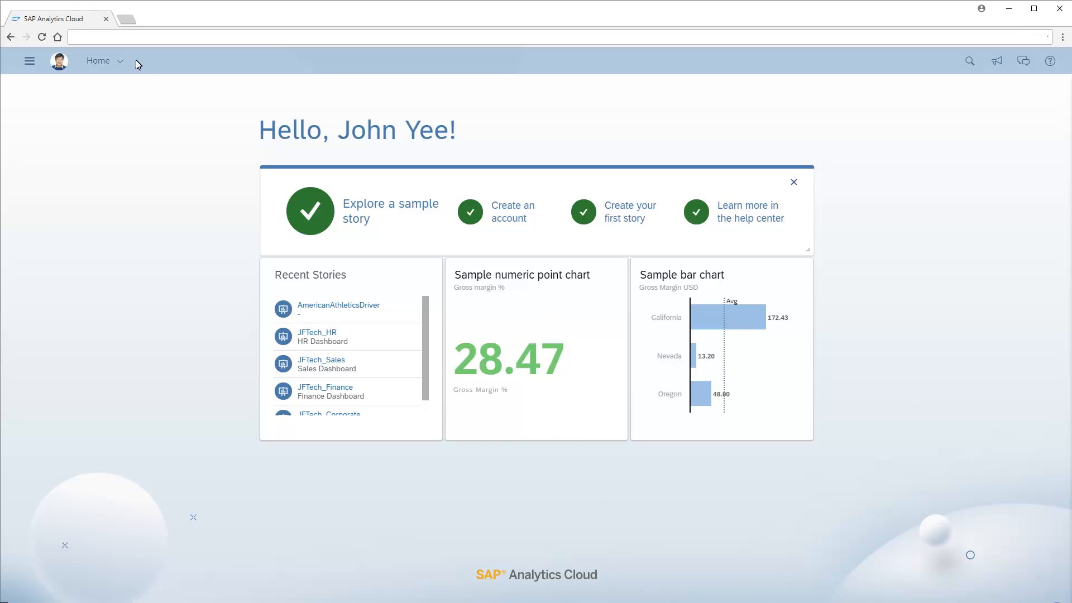
# Step: Create a value driver tree named AmericanAthleticsDriver based on the AmericanAthletics_Driver model
pyautogui.click(30, 63)
pyautogui.click(41, 121)
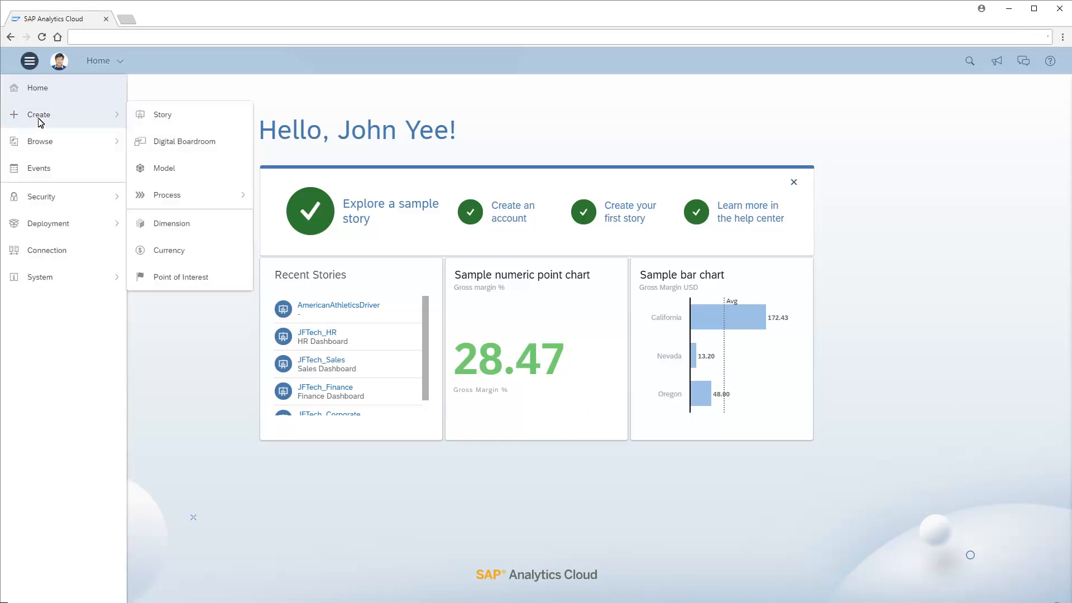
pyautogui.click(169, 198)
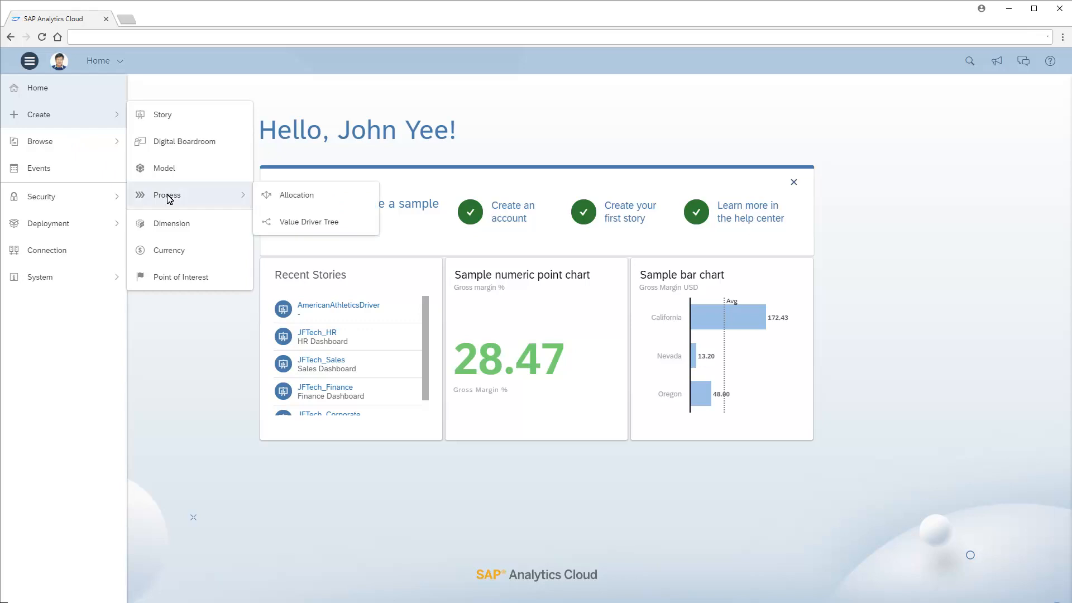
pyautogui.click(306, 223)
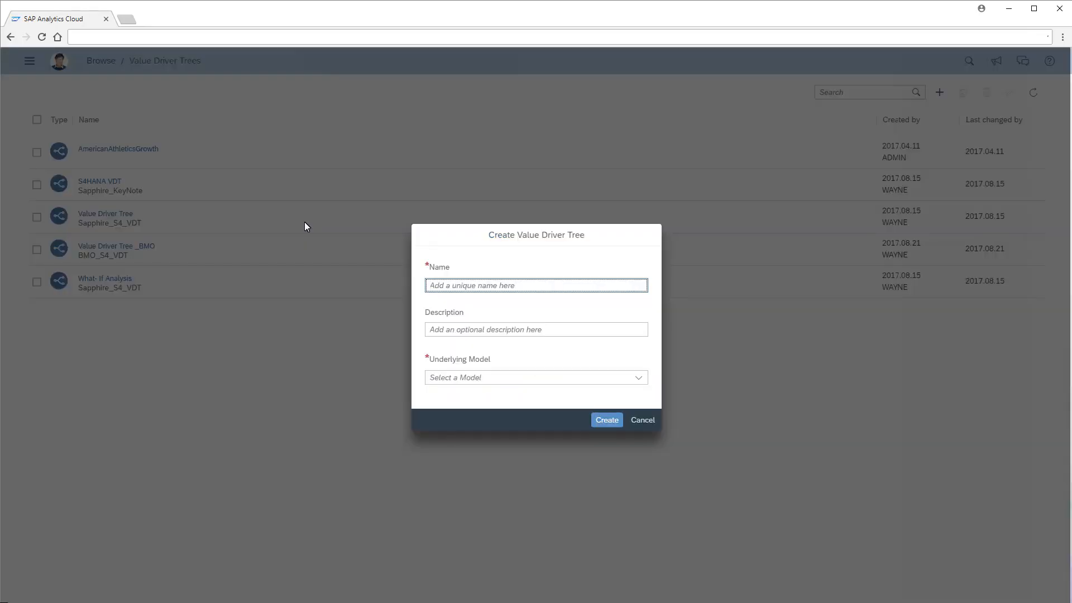
pyautogui.click(434, 292)
pyautogui.write('AmericanAthleticsDriver')
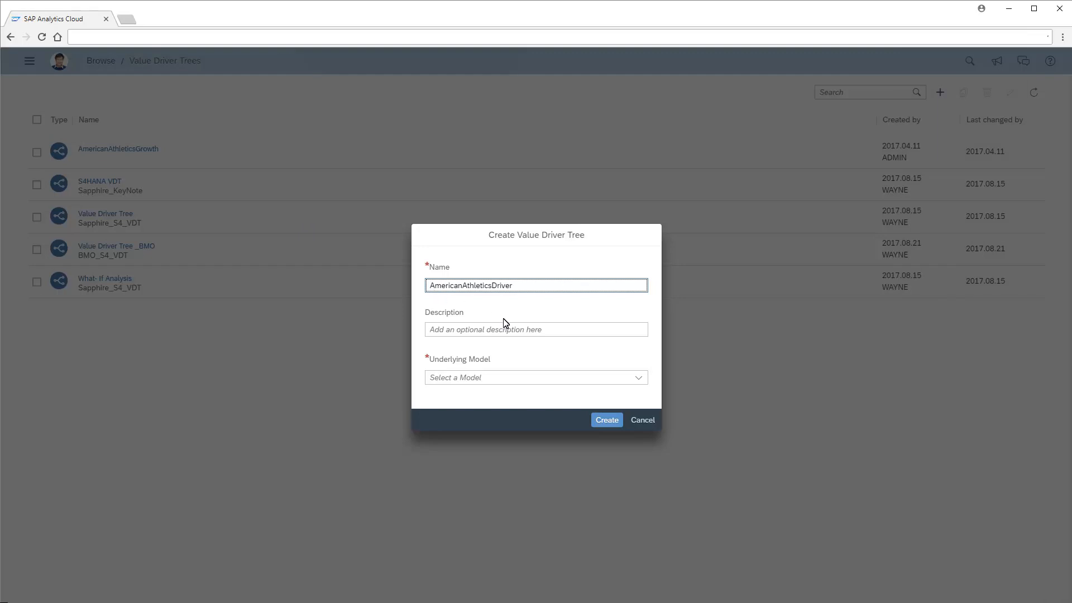
pyautogui.click(644, 380)
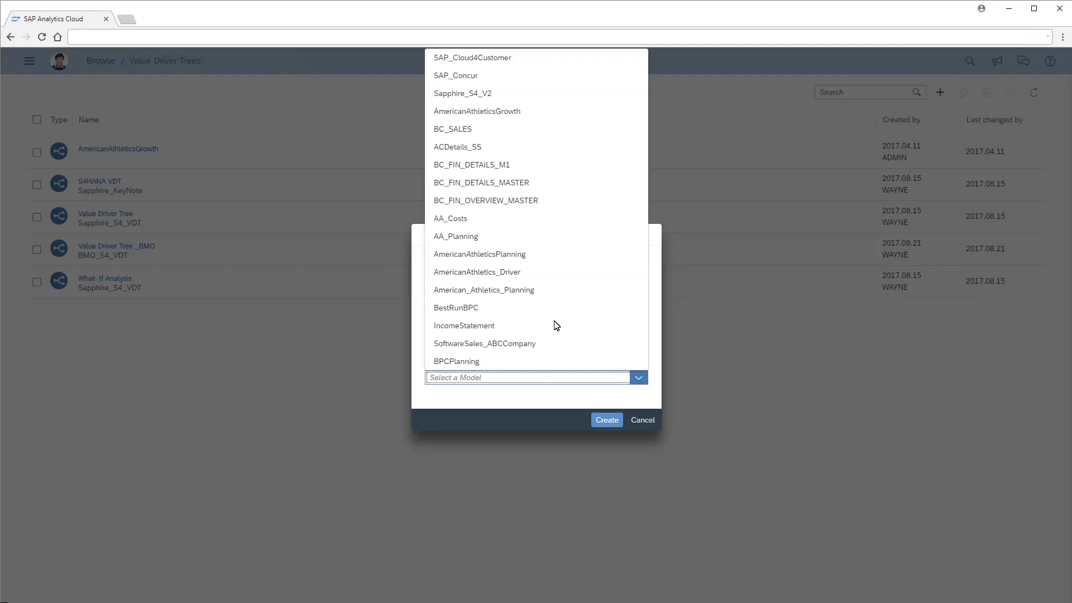
pyautogui.click(479, 274)
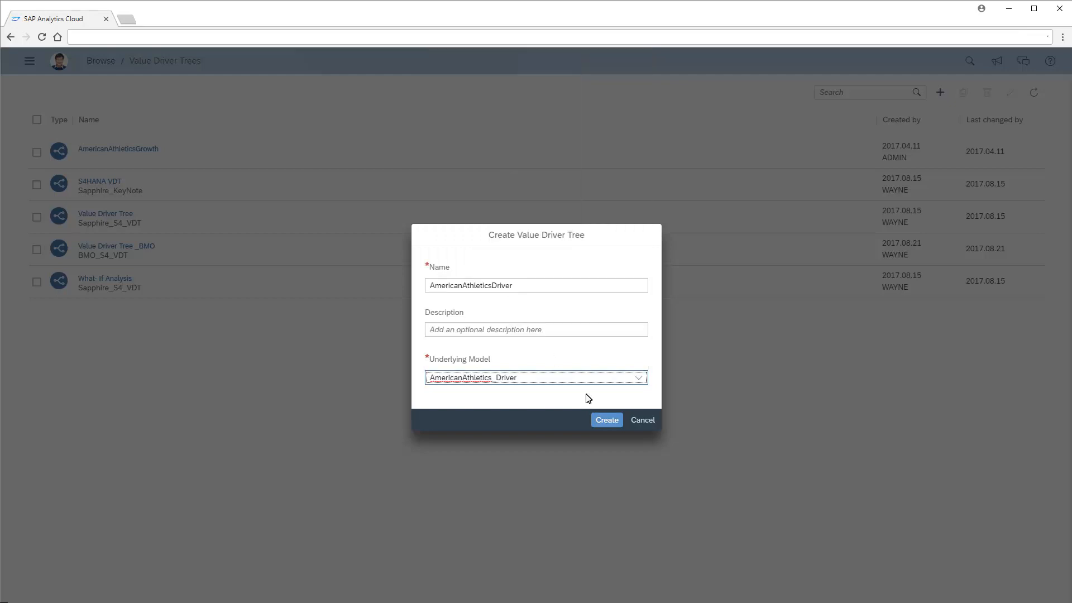
pyautogui.click(608, 419)
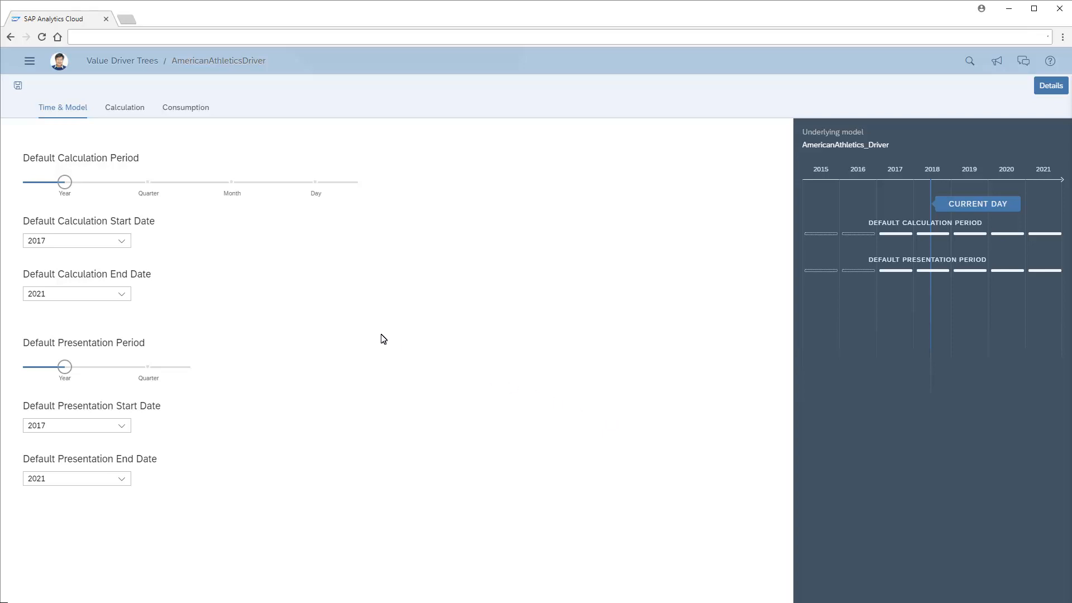
# Step: Set the default calculation start date to 2018 and open the tree's calculation design
pyautogui.click(124, 241)
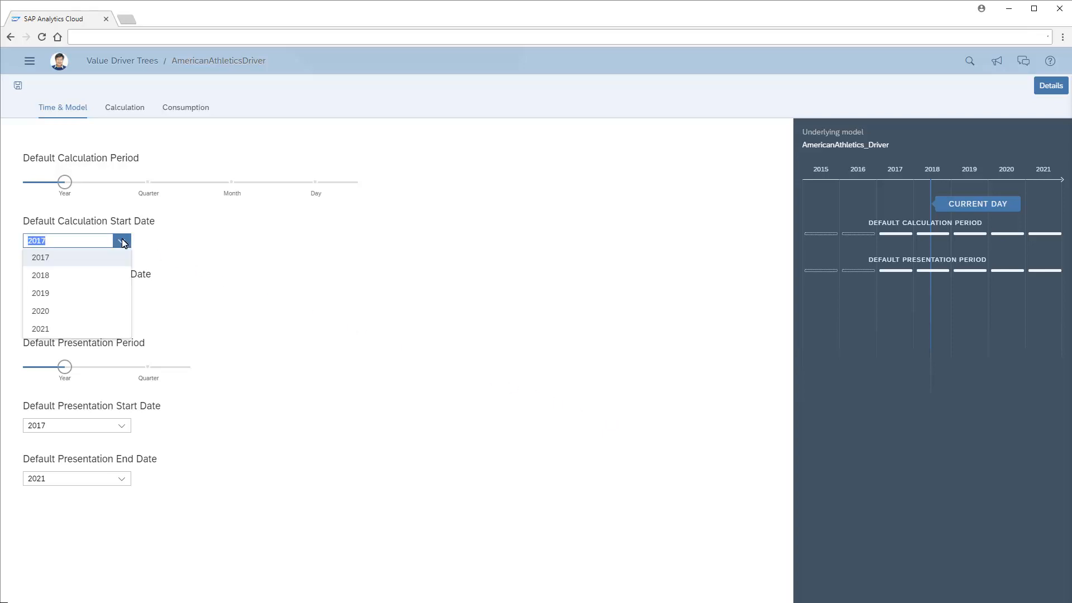
pyautogui.click(43, 277)
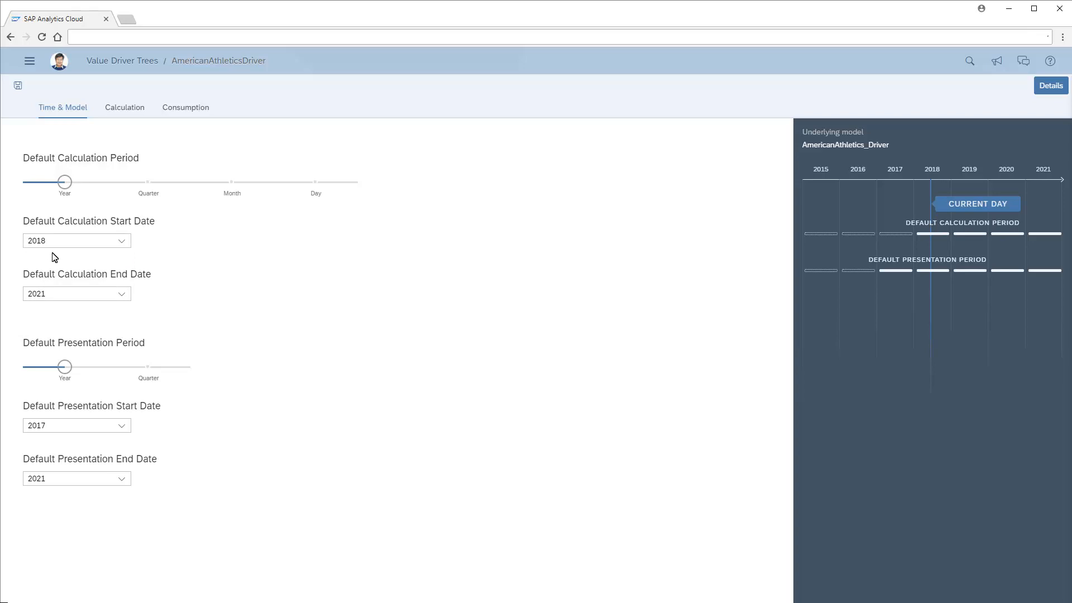
pyautogui.click(126, 109)
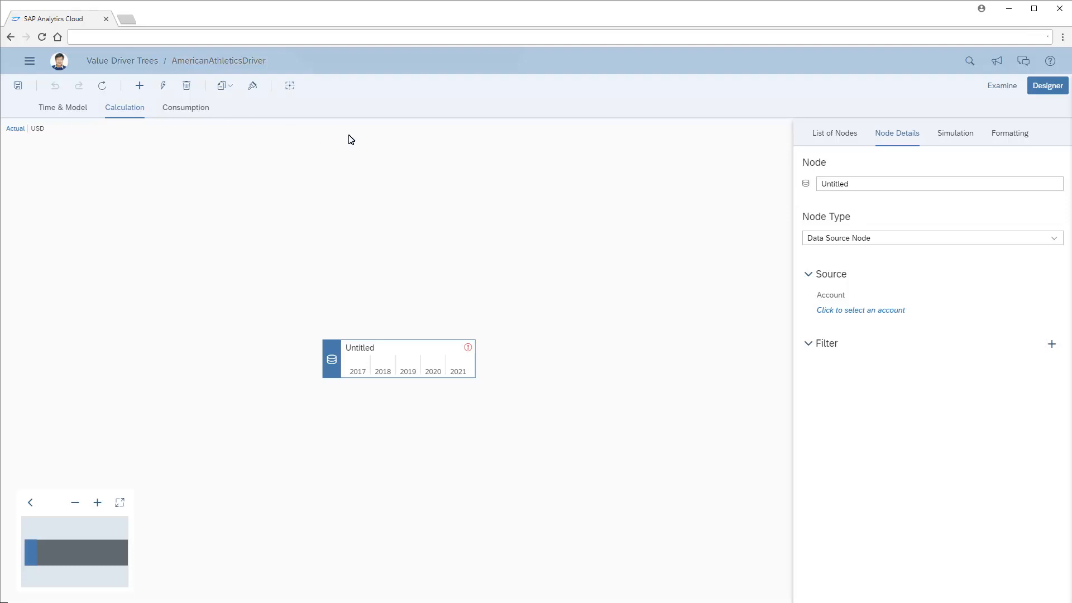
# Step: Name the untitled node "Apparel Growth %" and choose Data Source Node as its type
pyautogui.click(835, 189)
pyautogui.write('Apparel Growth %')
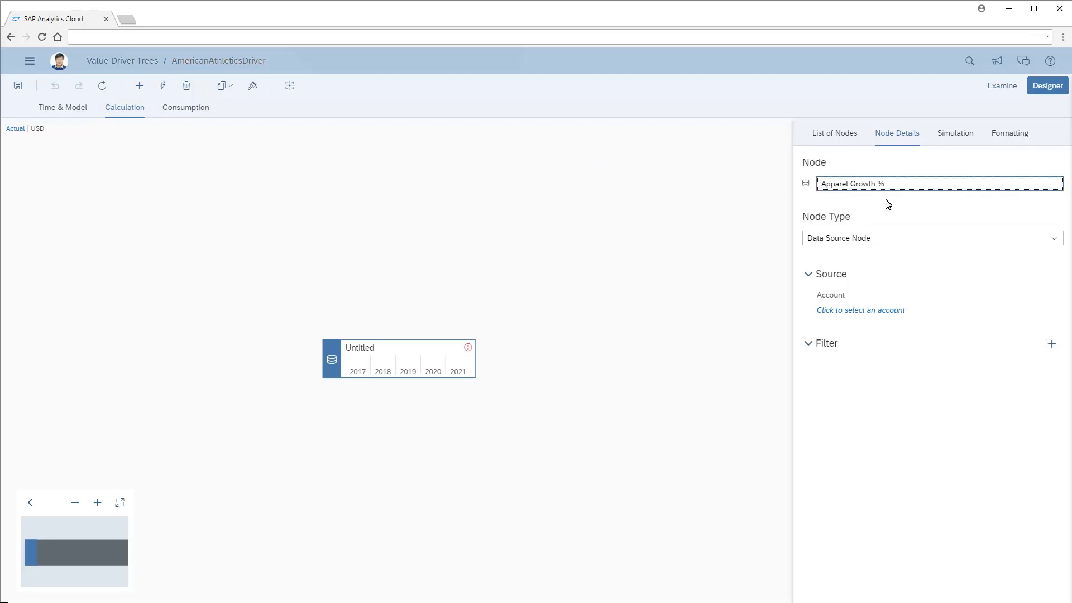
pyautogui.click(1054, 239)
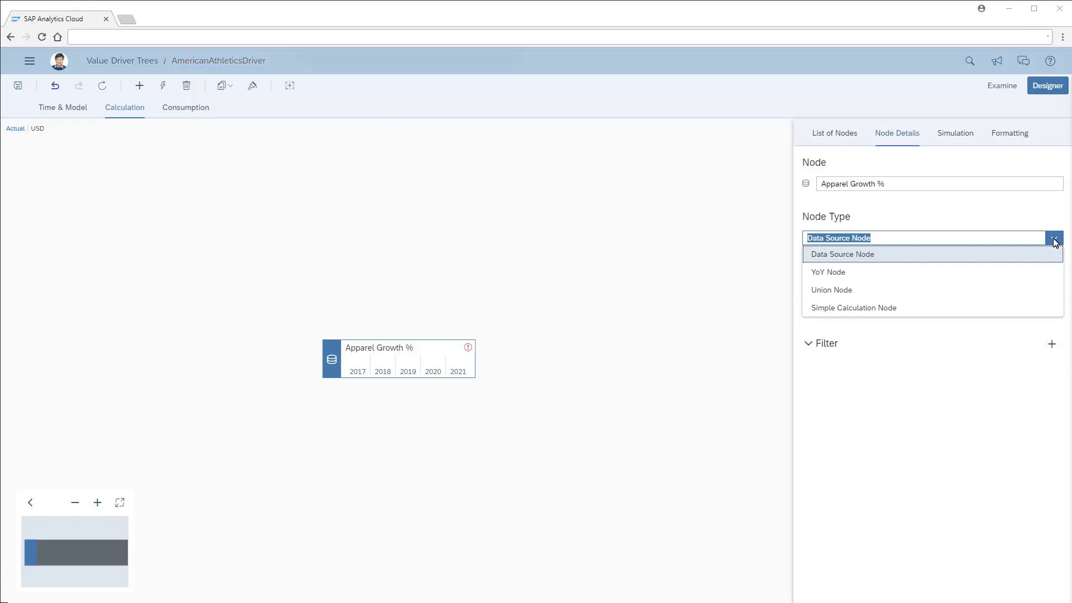
pyautogui.click(847, 258)
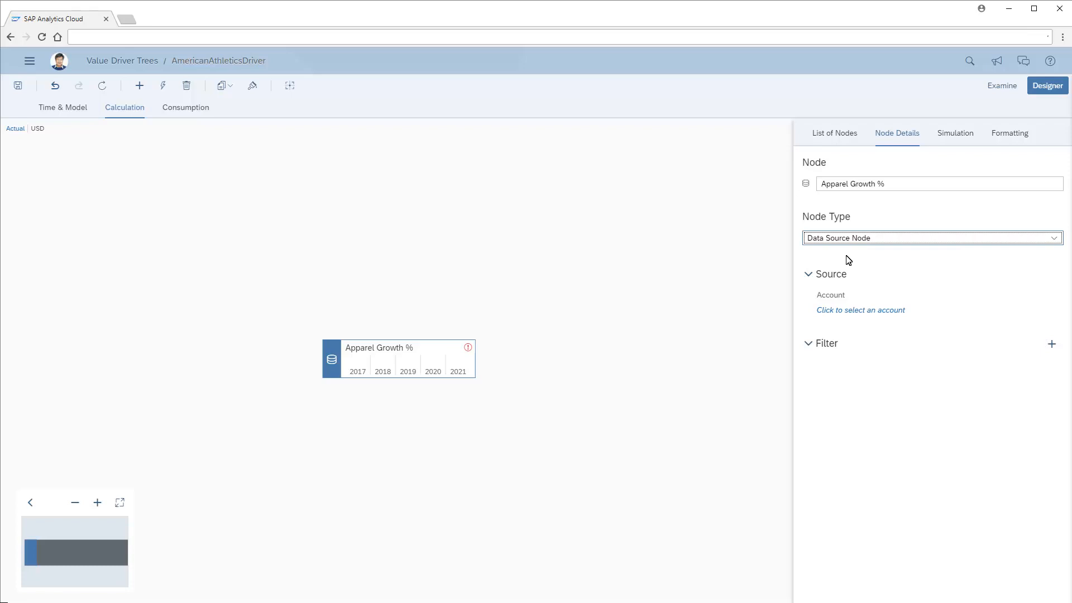
# Step: Assign the Growth Rate % account under Drivers as the source of the Apparel Growth % node
pyautogui.click(868, 310)
pyautogui.scroll(-10, 649, 398)
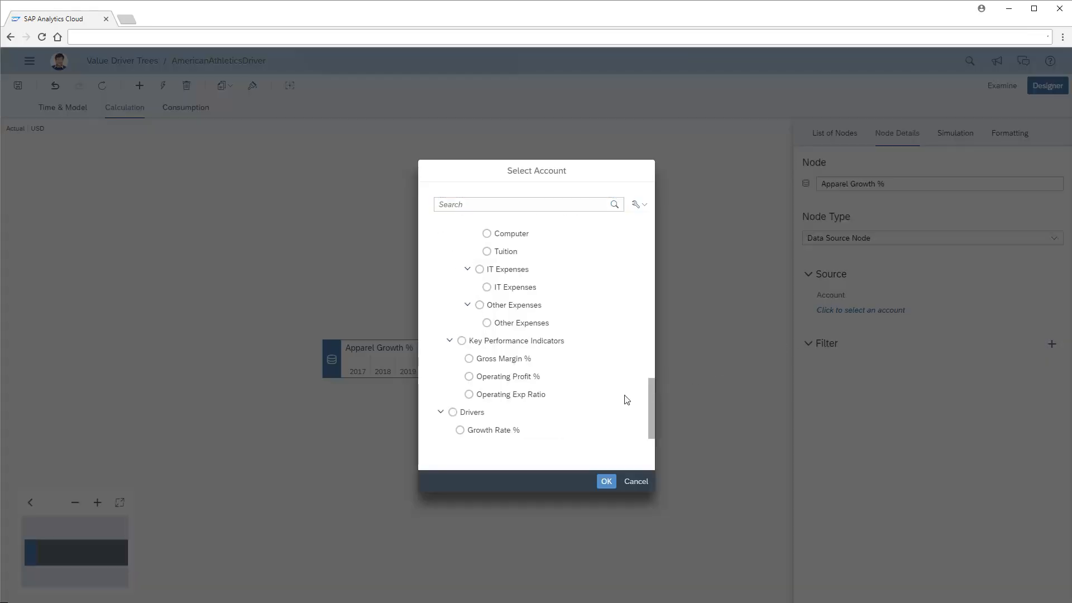
pyautogui.click(460, 431)
pyautogui.click(607, 482)
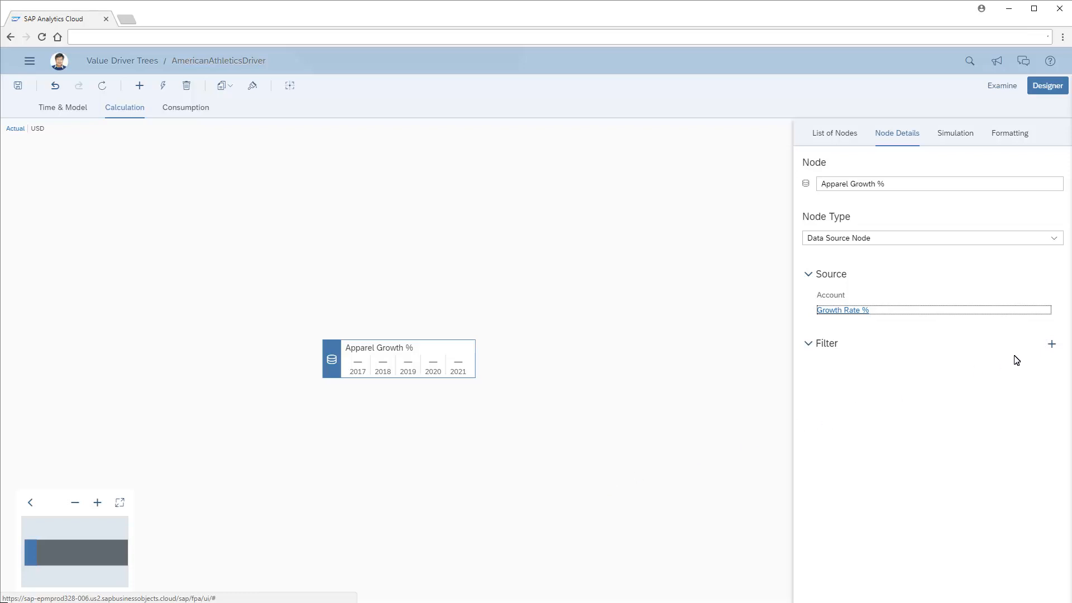
# Step: Filter the Apparel Growth % node by the AA_Driver_ProductGrp dimension to the Apparel member
pyautogui.click(1053, 345)
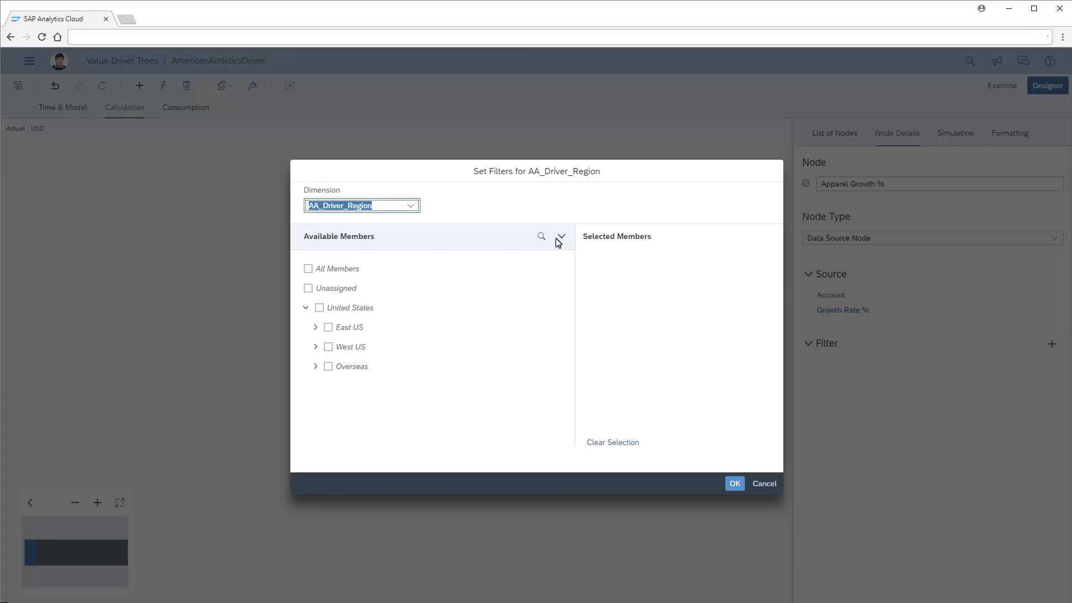
pyautogui.click(415, 212)
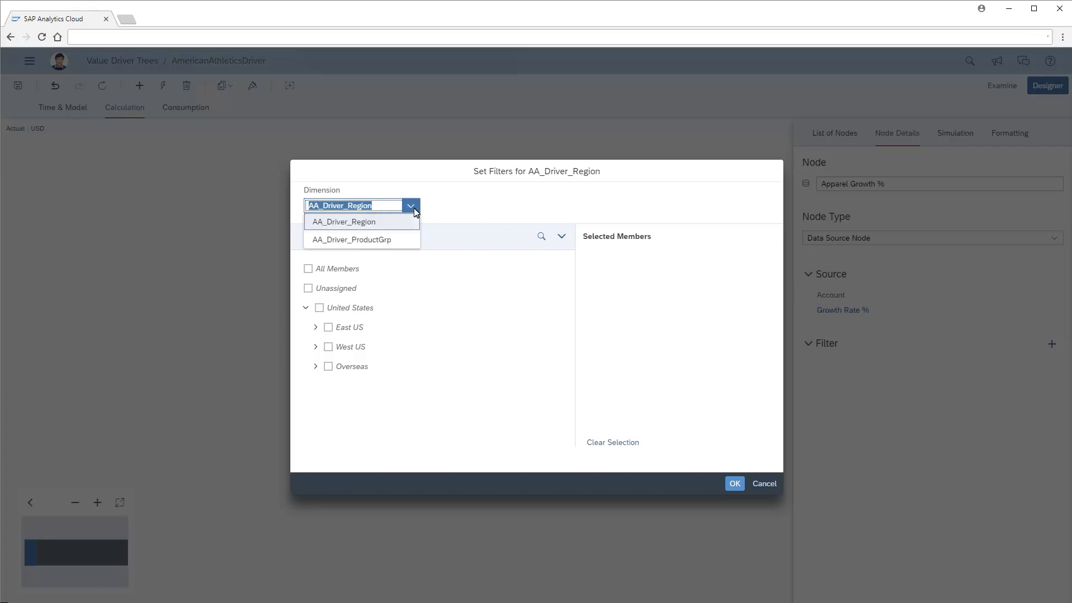
pyautogui.click(355, 244)
pyautogui.click(316, 326)
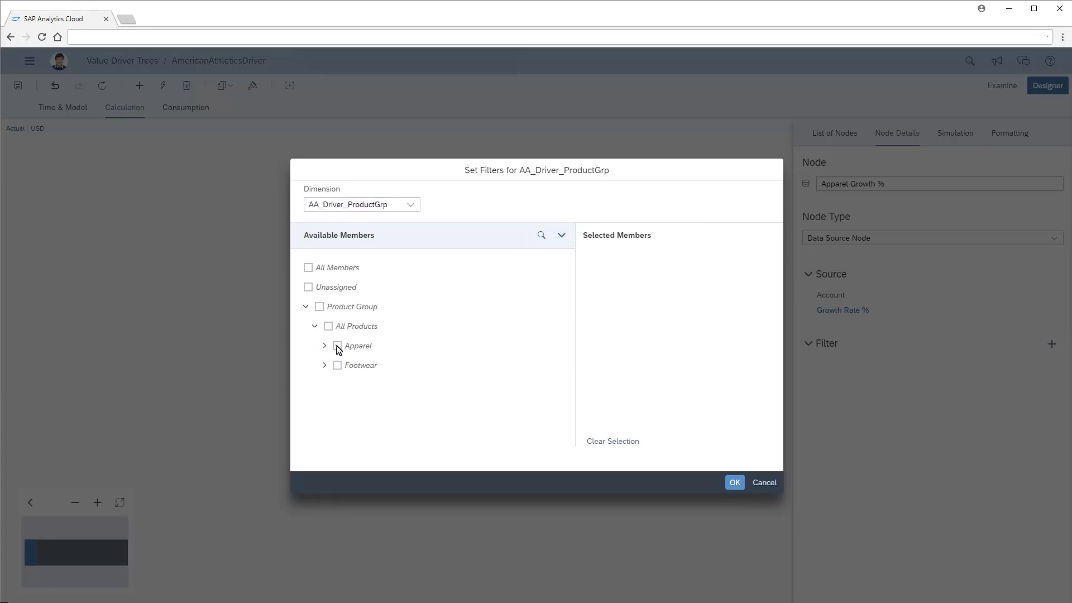
pyautogui.click(337, 346)
pyautogui.click(734, 482)
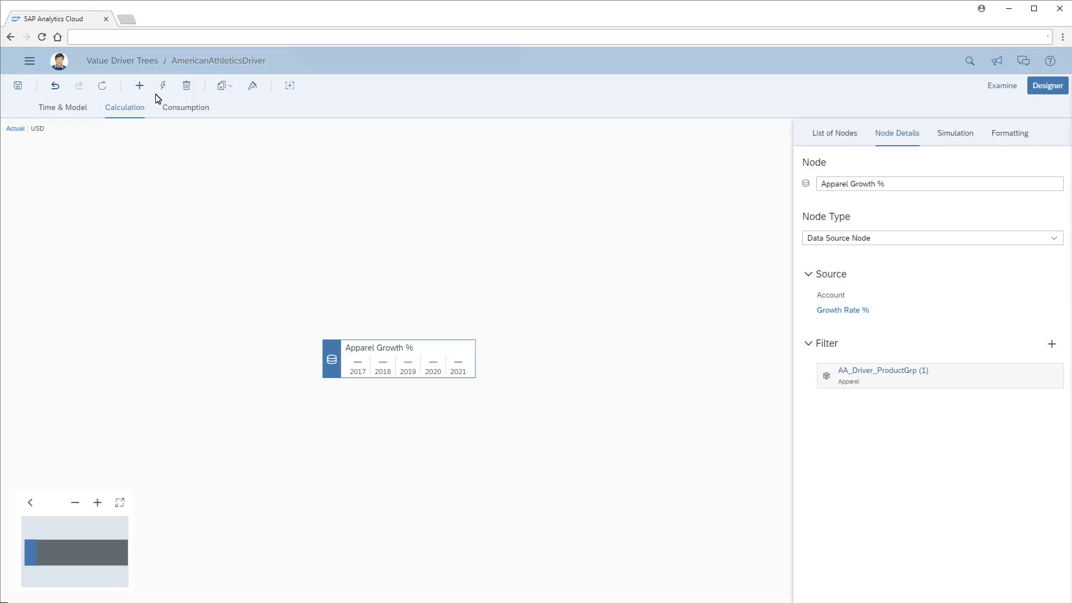
# Step: Add a second node named "Apparel Sales" and make it a YoY Node
pyautogui.click(140, 86)
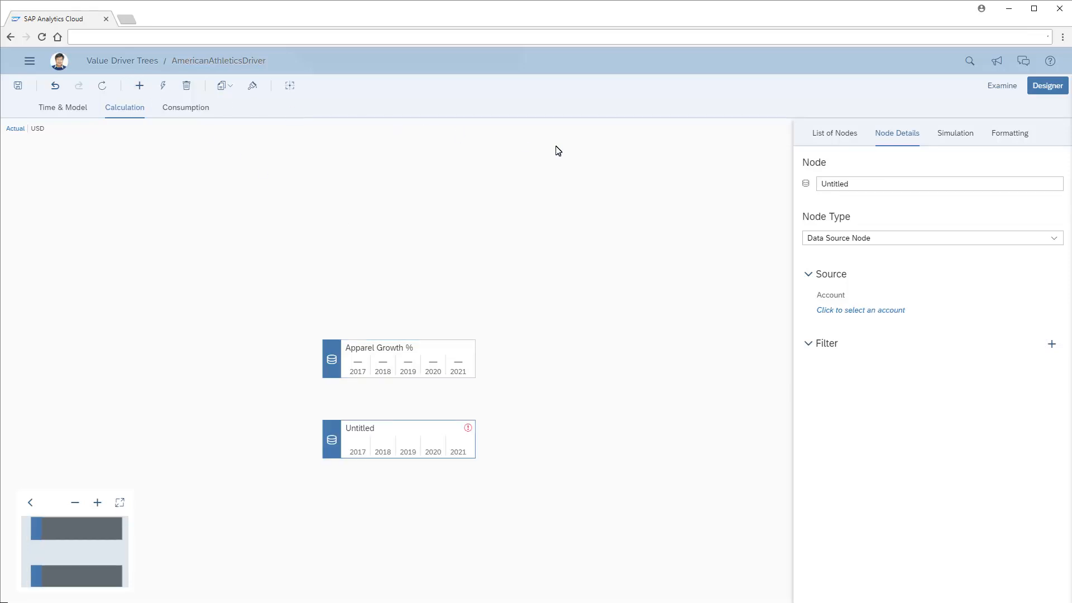
pyautogui.click(840, 190)
pyautogui.write('Apparel Sales')
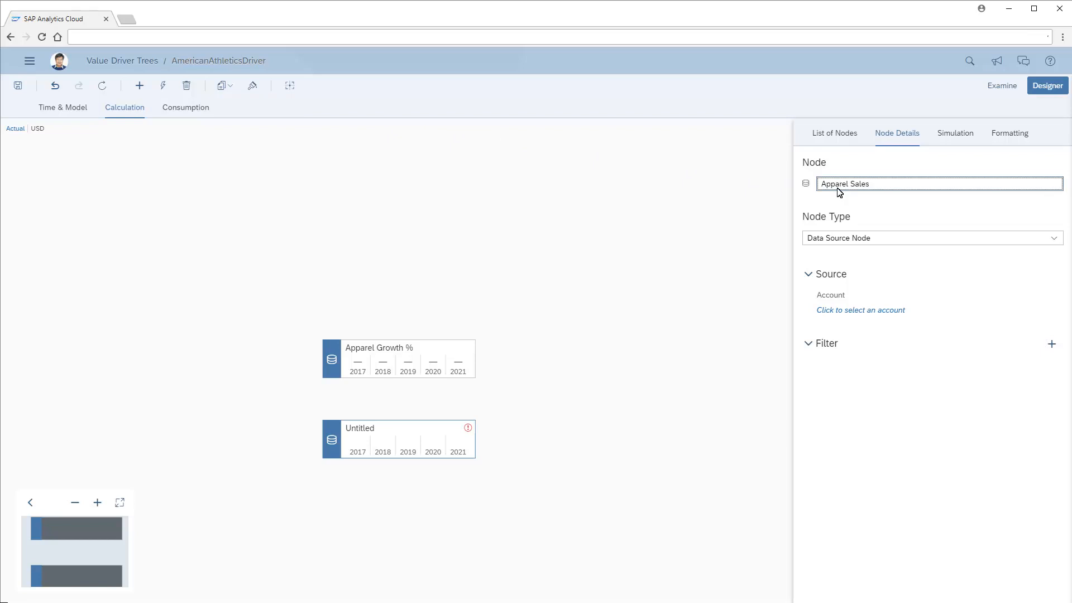
pyautogui.click(1054, 239)
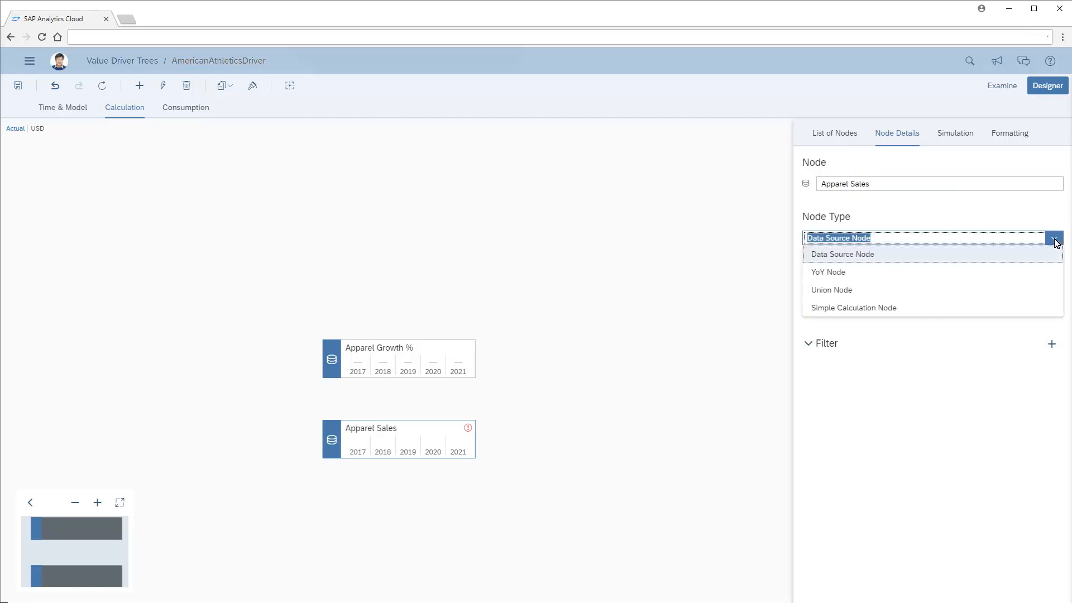
pyautogui.click(831, 275)
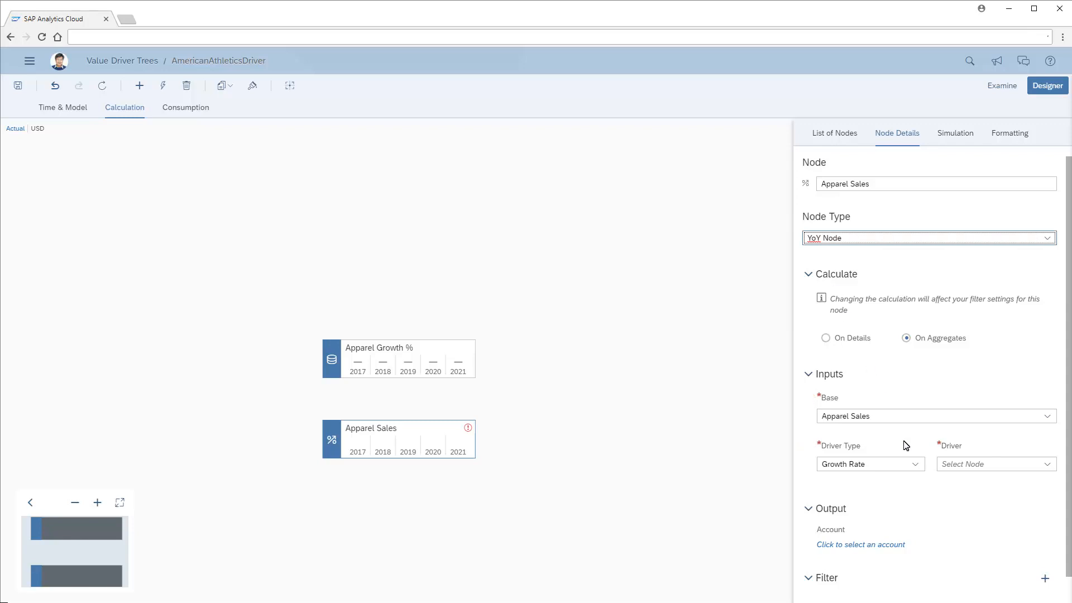
# Step: Set the Apparel Sales node's driver type to Growth Rate and its driver to Apparel Growth %
pyautogui.click(915, 467)
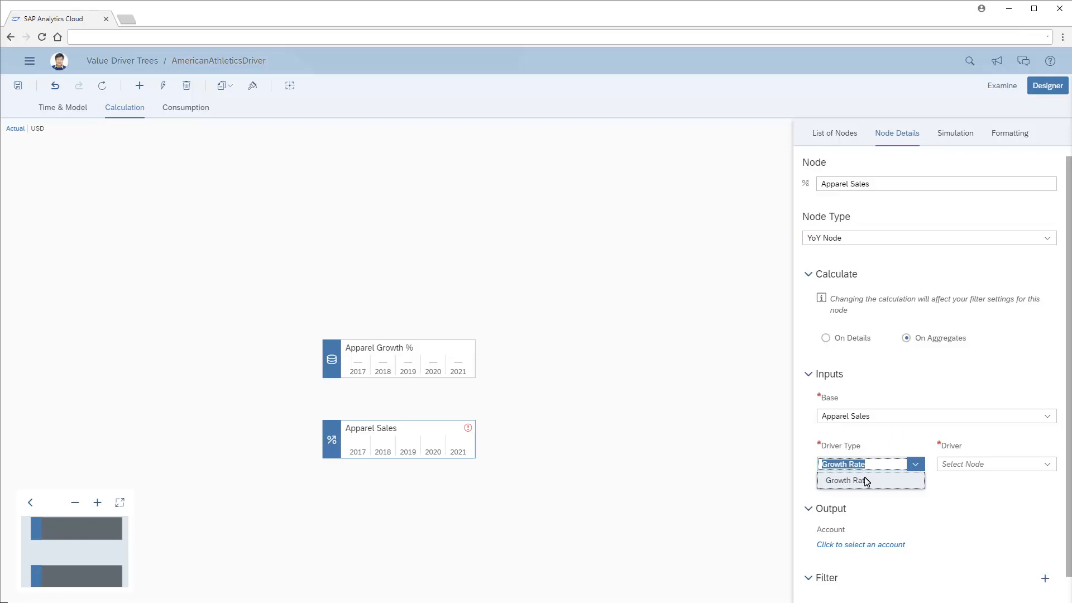
pyautogui.click(848, 483)
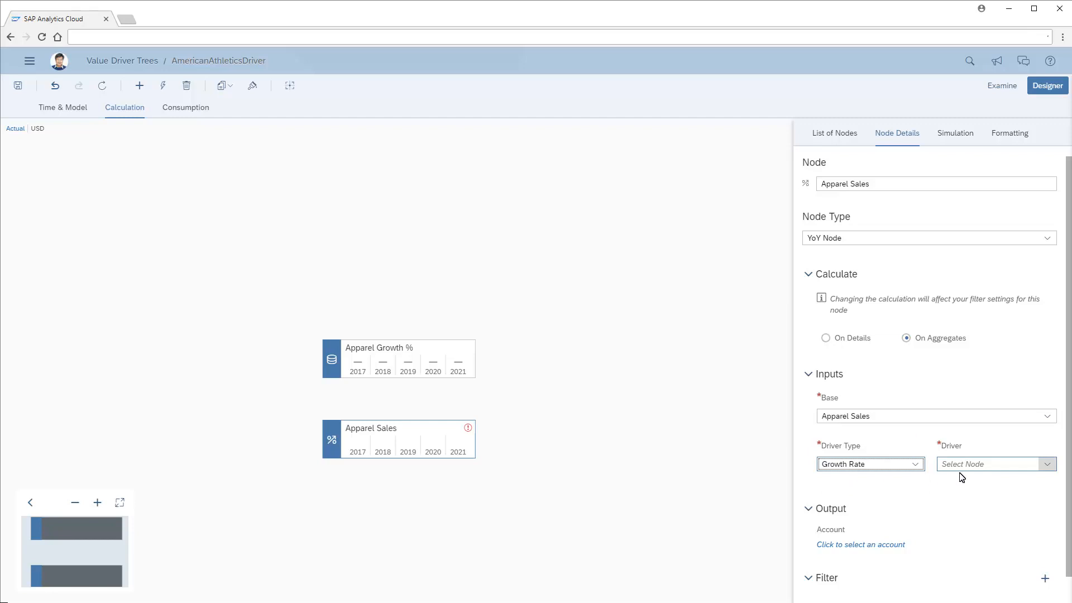
pyautogui.click(1047, 467)
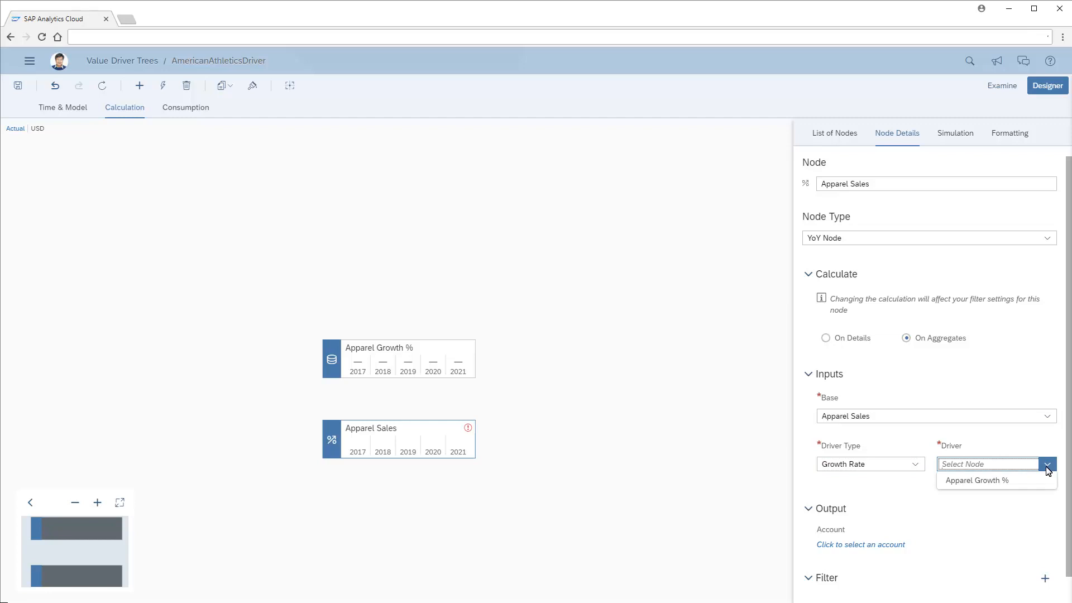
pyautogui.click(982, 483)
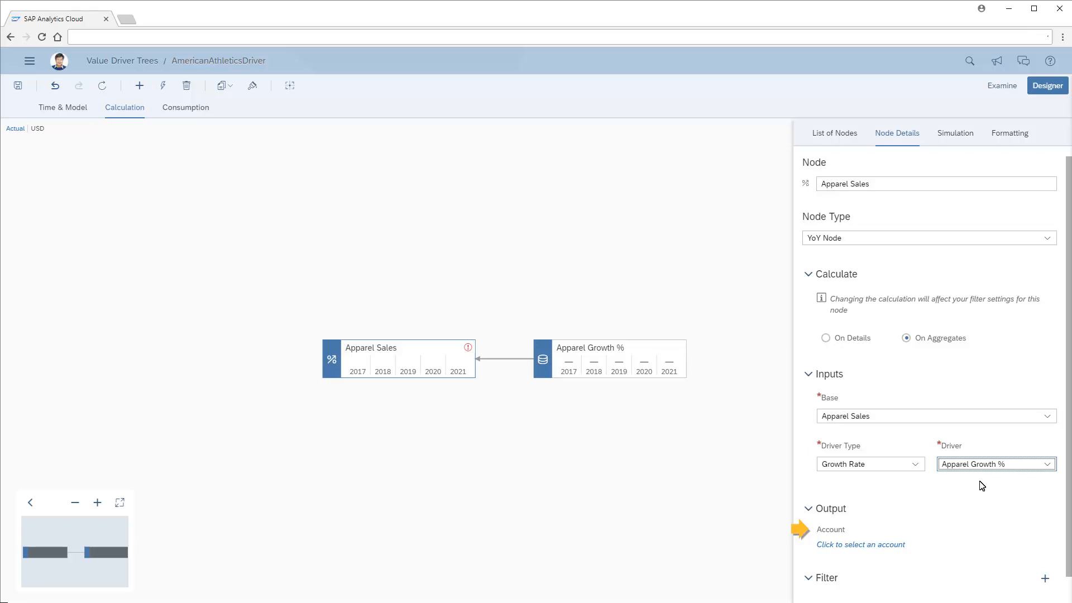
# Step: Select Gross Sales as the output account of the Apparel Sales node
pyautogui.click(831, 545)
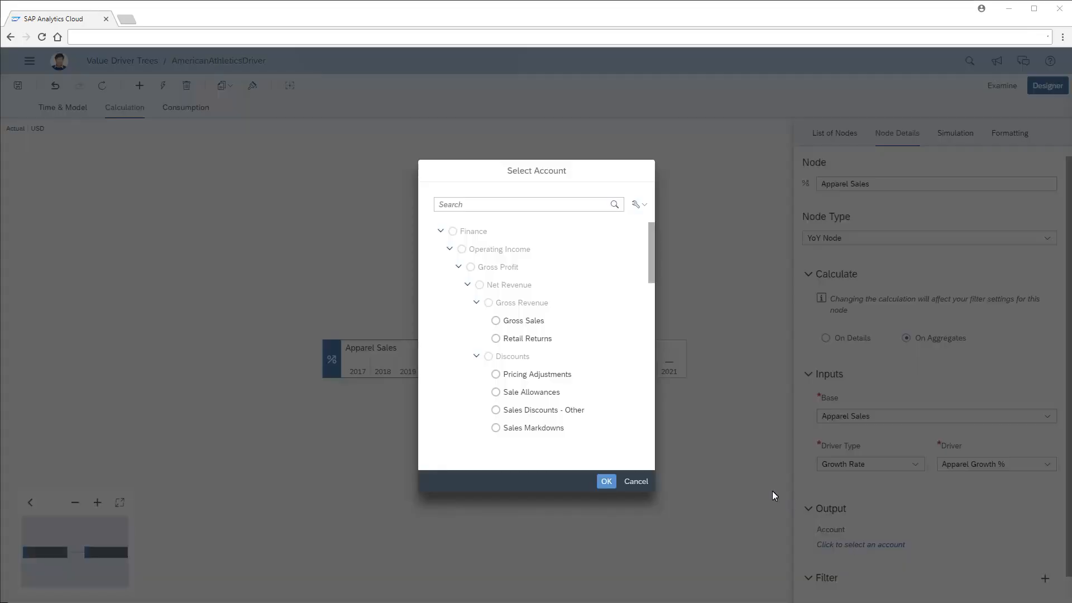
pyautogui.click(495, 320)
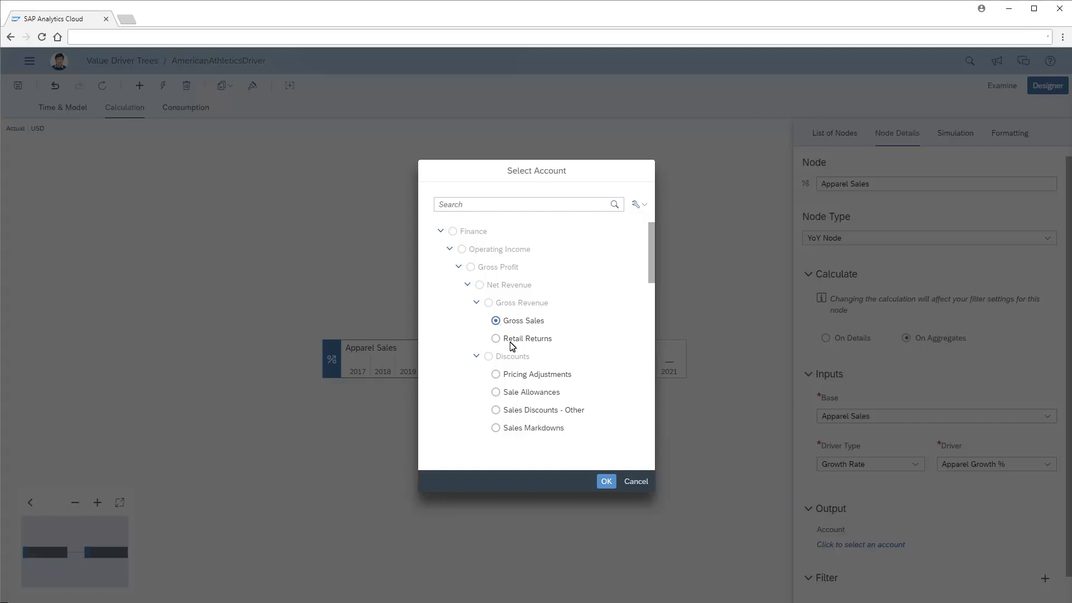
pyautogui.click(607, 482)
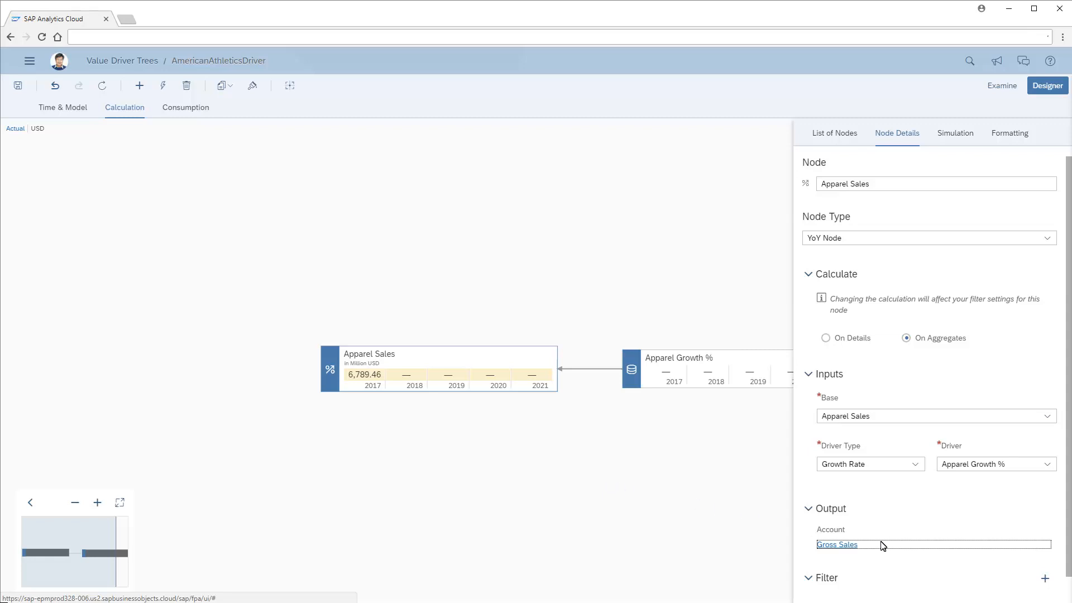
# Step: Filter the Apparel Sales node by the AA_Driver_ProductGrp dimension to the Apparel member
pyautogui.click(1045, 579)
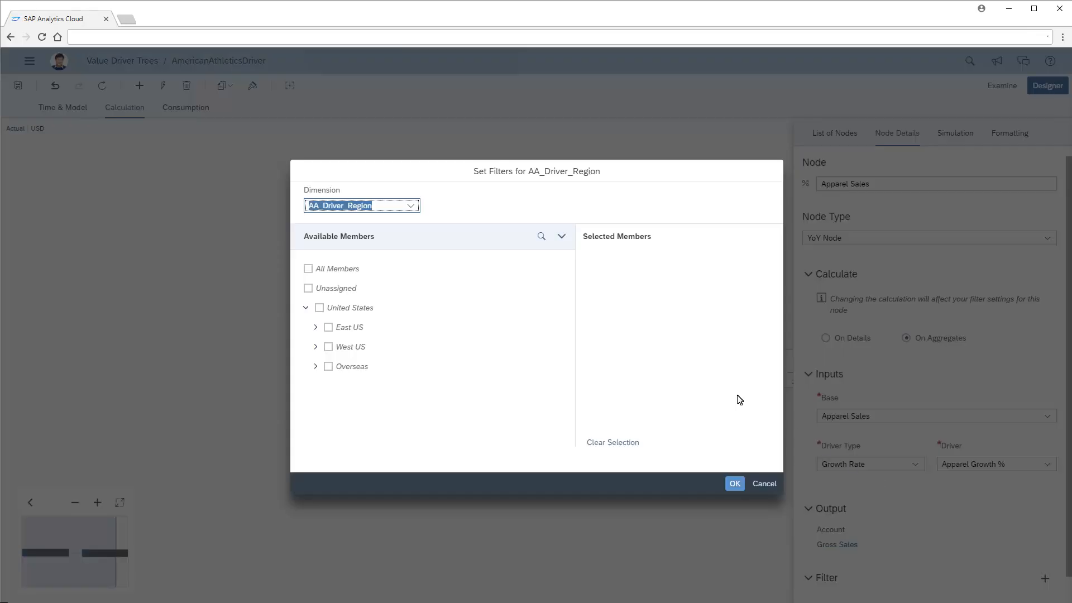
pyautogui.click(413, 207)
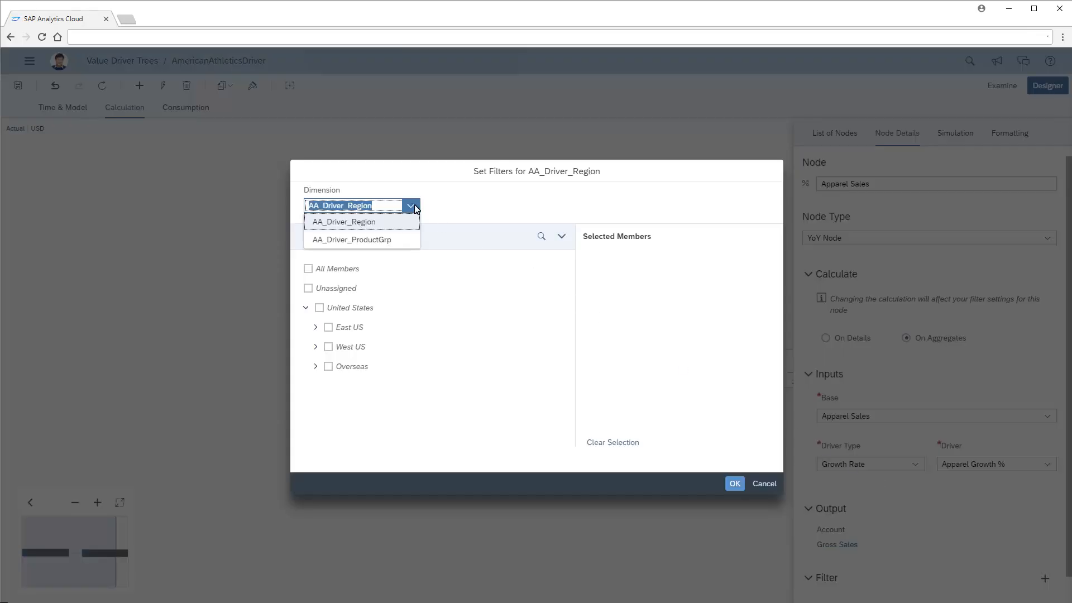
pyautogui.click(354, 242)
pyautogui.click(316, 326)
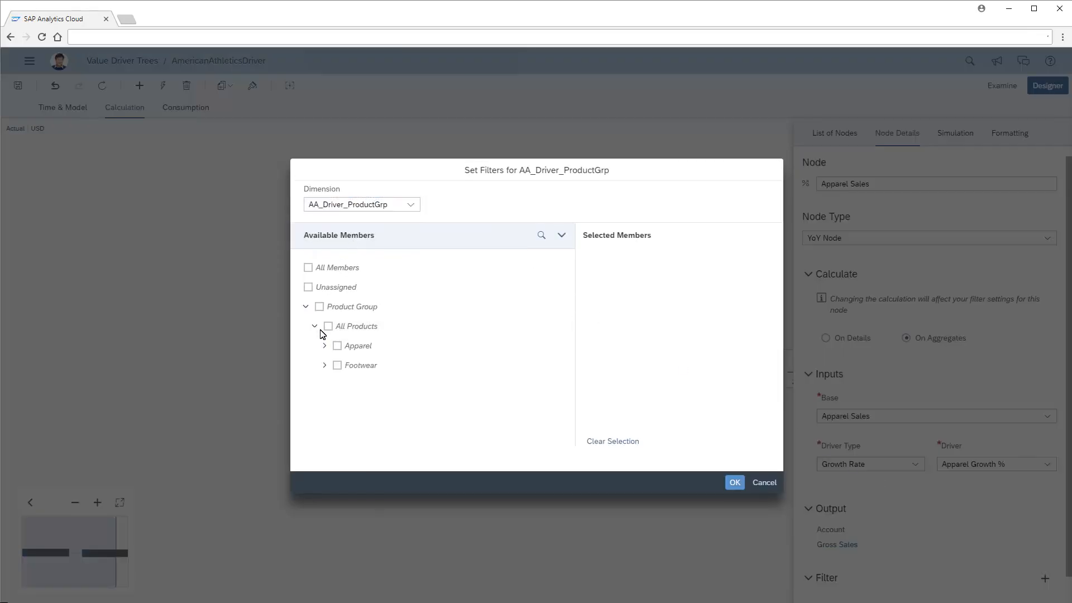
pyautogui.click(337, 346)
pyautogui.click(734, 483)
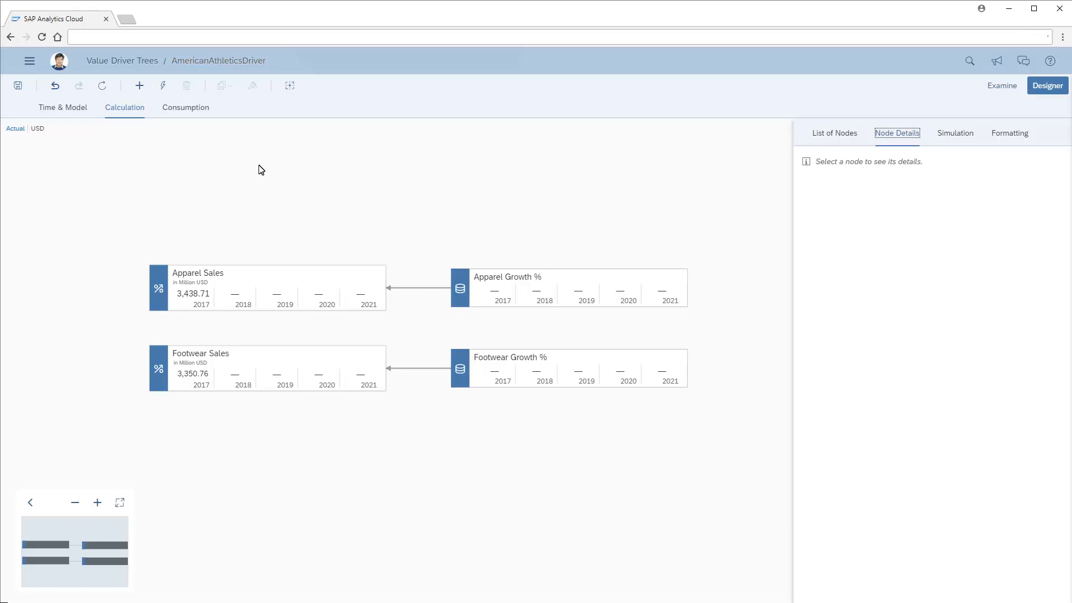
# Step: Add a new node named "Combined Sales" and make it a Union Node
pyautogui.click(140, 86)
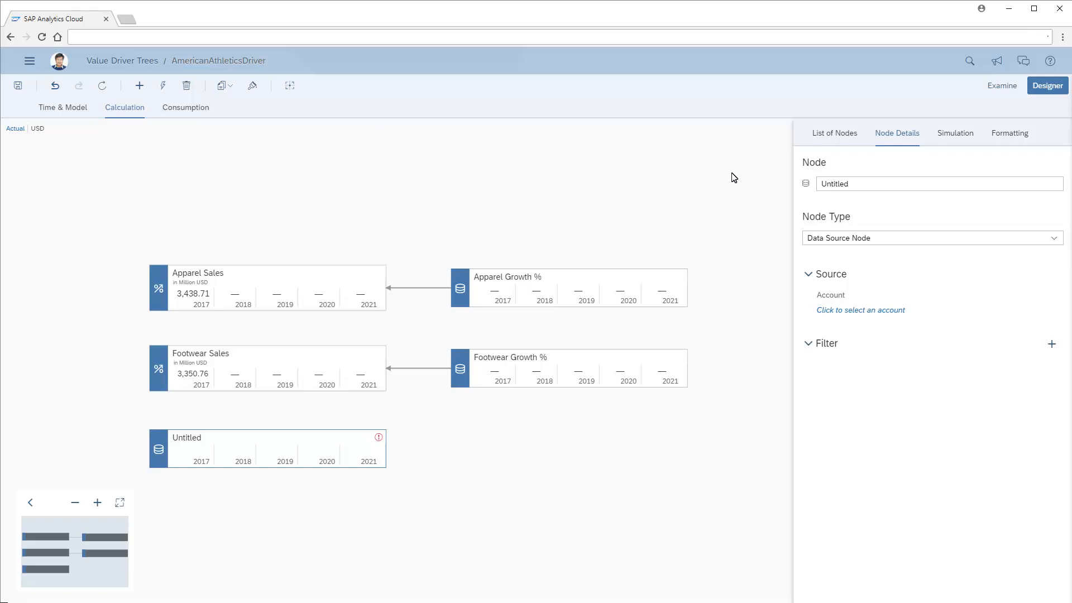
pyautogui.click(832, 189)
pyautogui.write('Combined Sales')
pyautogui.press('Return')
pyautogui.click(1057, 239)
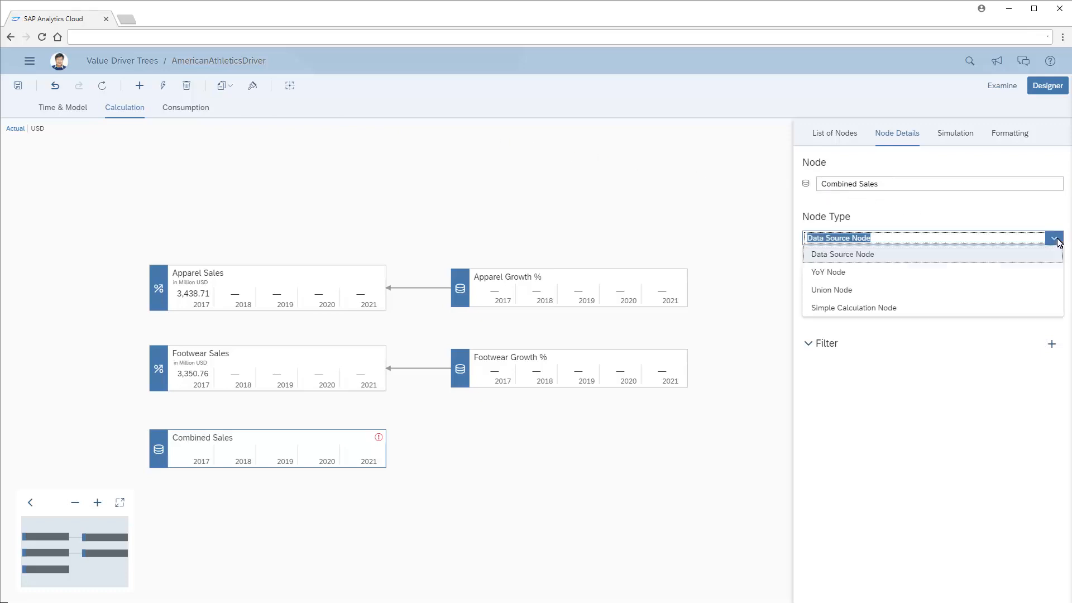
pyautogui.click(845, 290)
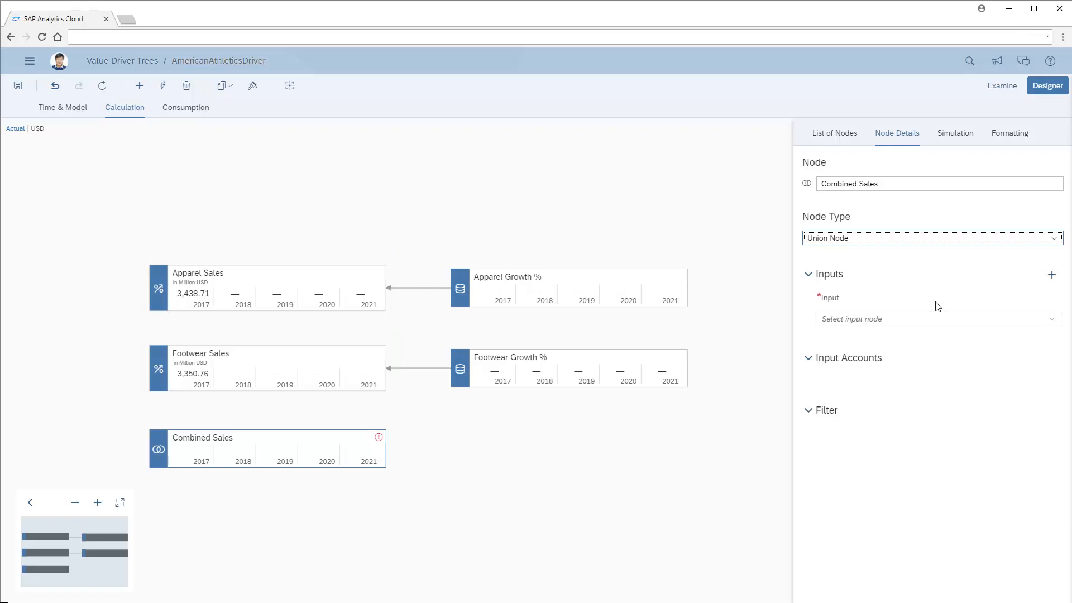
# Step: Set Apparel Sales and Footwear Sales as the two input nodes of the Combined Sales node
pyautogui.click(1052, 319)
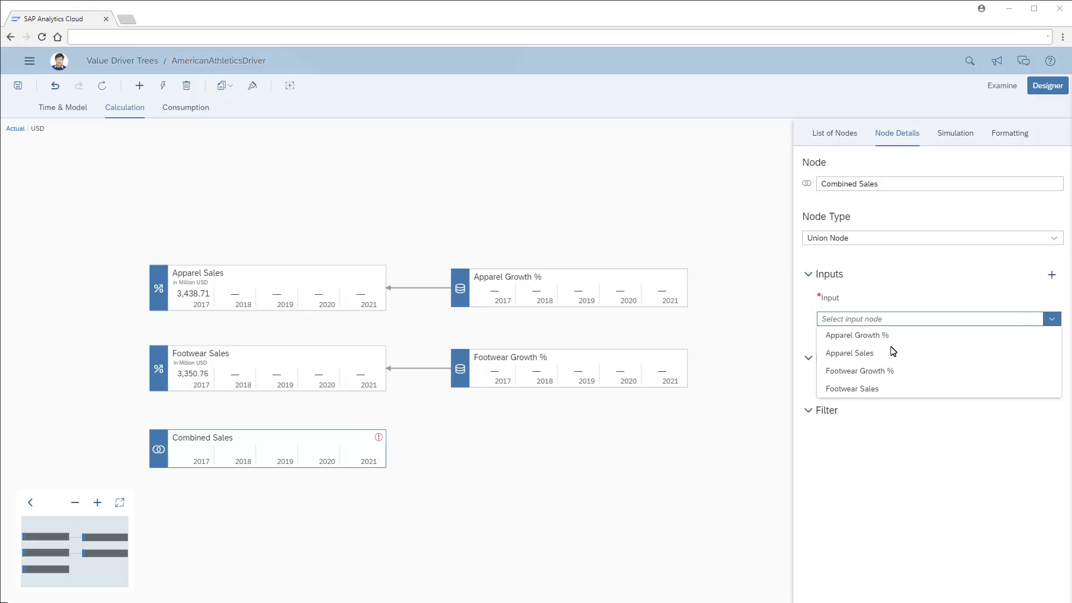
pyautogui.click(853, 355)
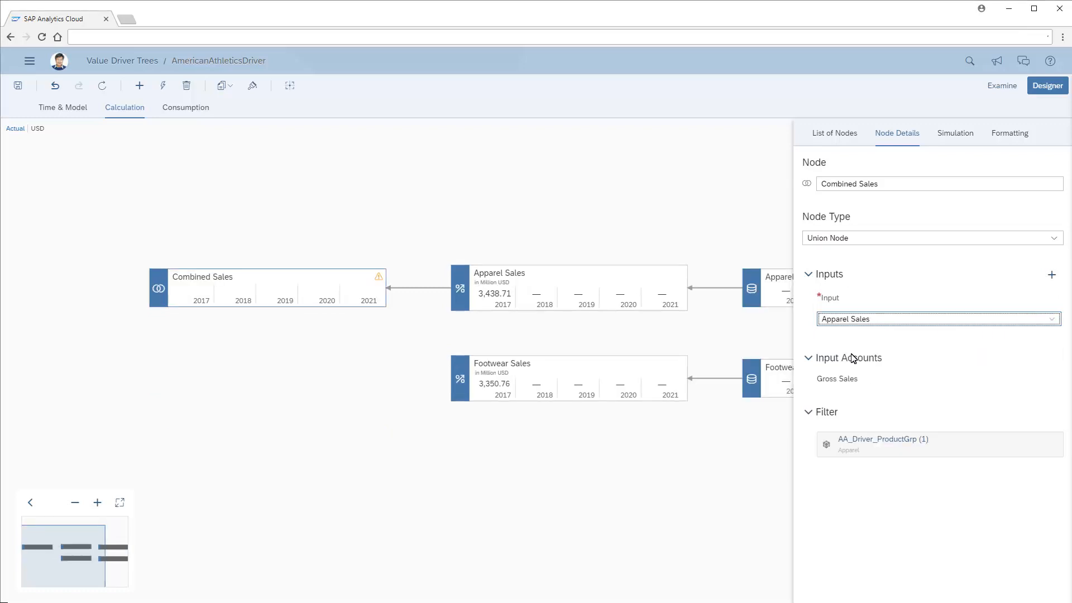
pyautogui.click(1052, 274)
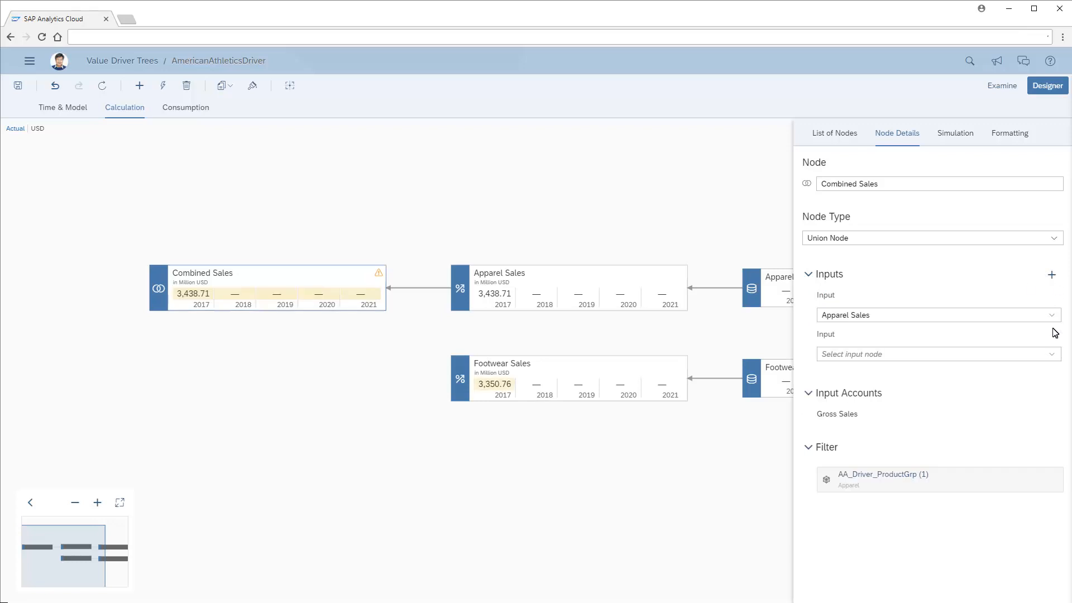
pyautogui.click(1051, 355)
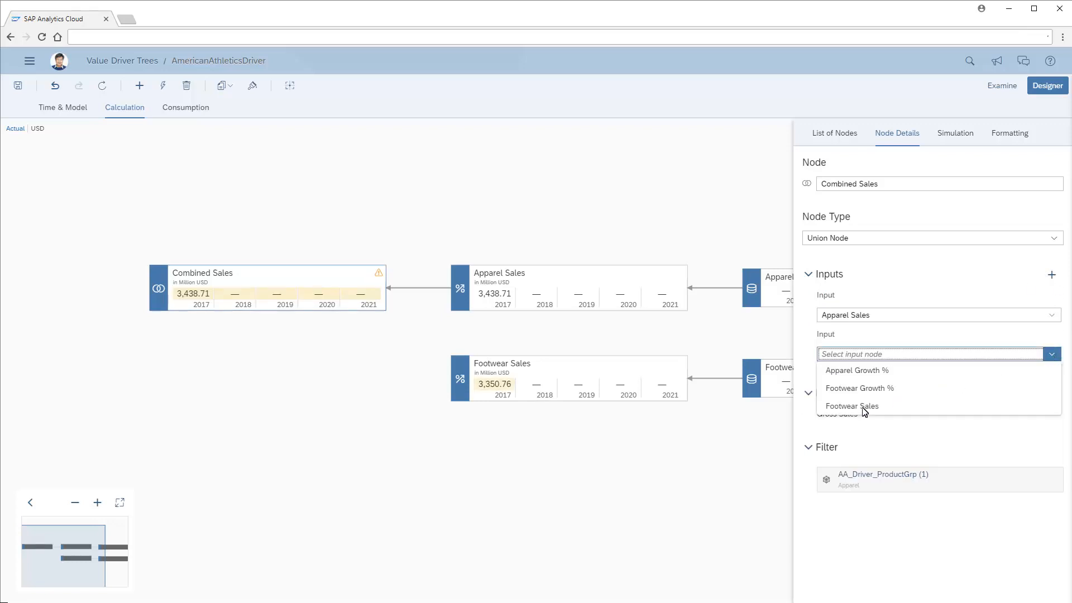
pyautogui.click(863, 407)
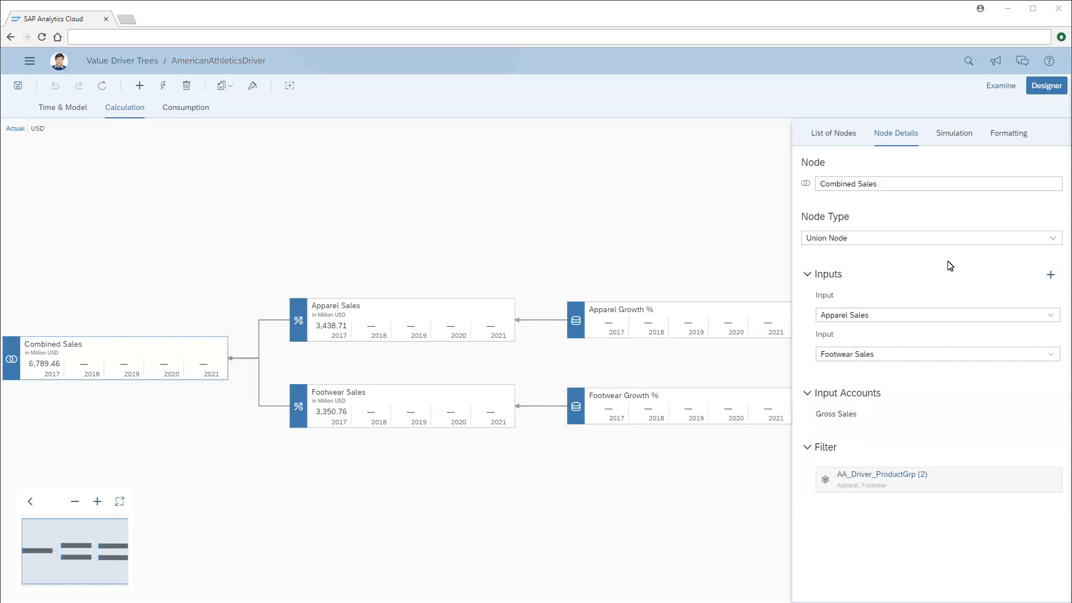
# Step: Copy the whole Combined Sales branch from the calculation flow to the consumption flow
pyautogui.click(1055, 90)
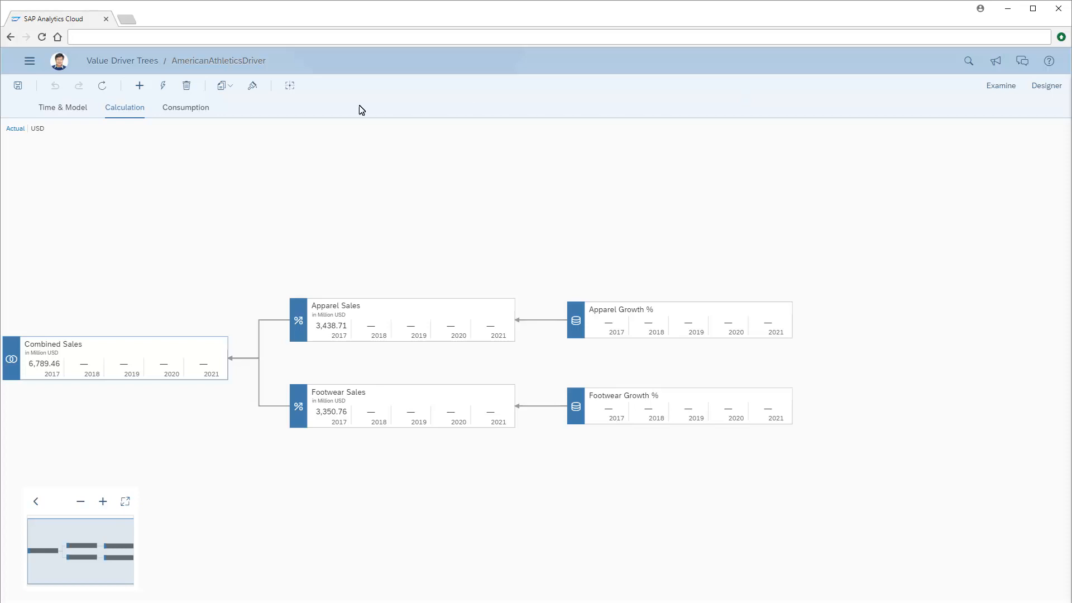
pyautogui.click(187, 110)
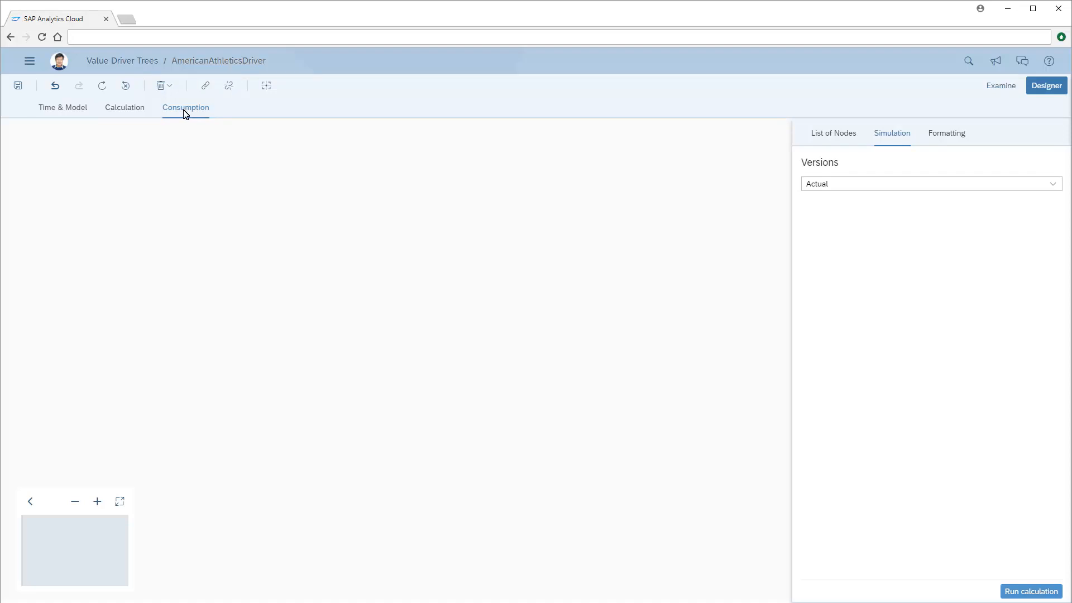
pyautogui.click(126, 110)
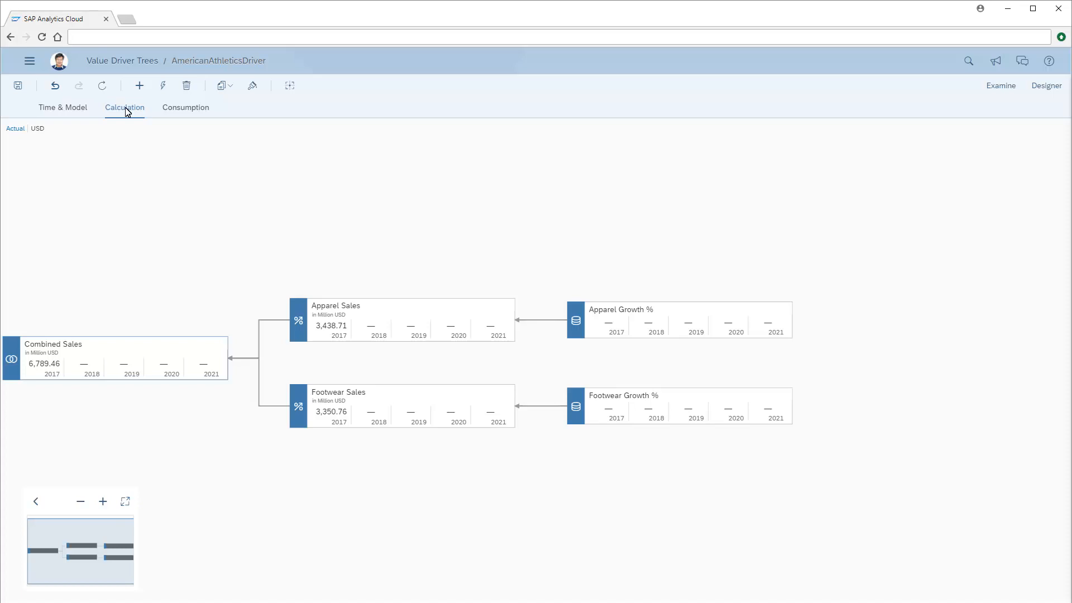
pyautogui.click(233, 88)
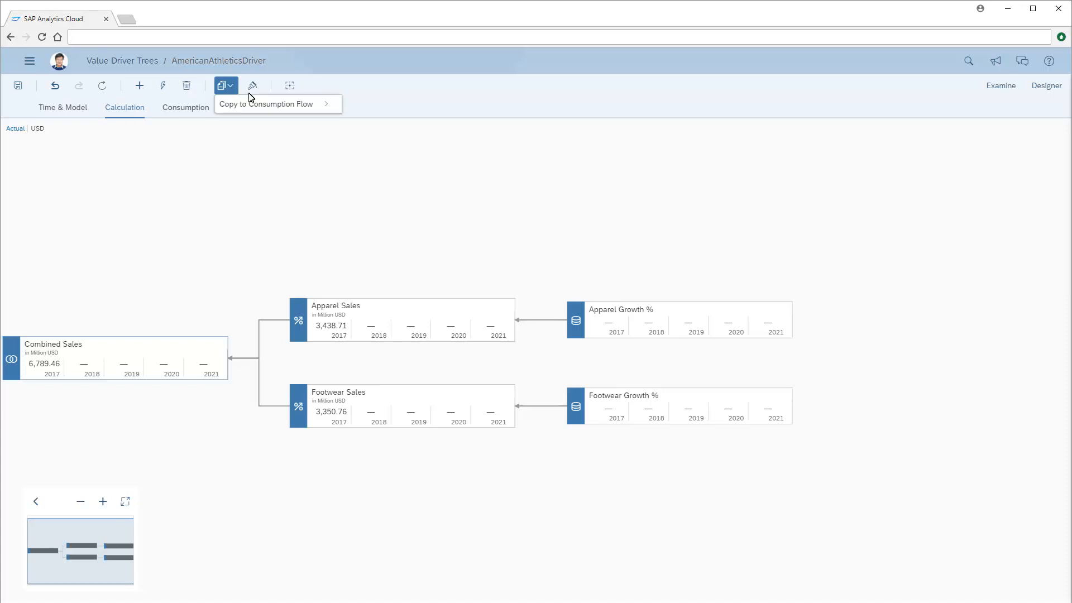
pyautogui.moveTo(275, 109)
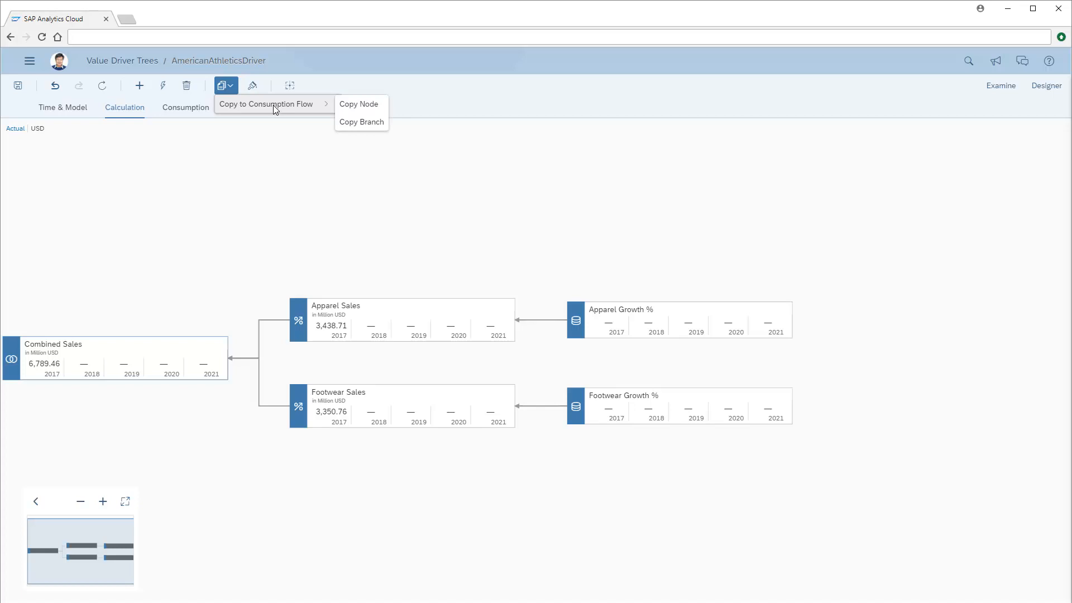
pyautogui.click(361, 123)
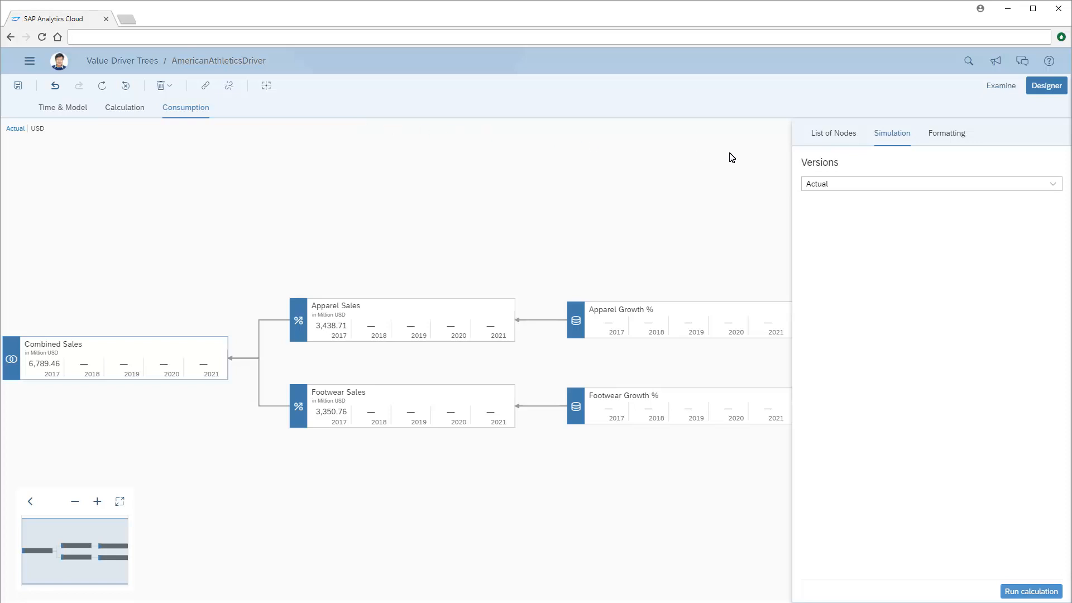
# Step: Switch the simulation version to VDT_Forecast and run the calculation for the consumption tree
pyautogui.click(1054, 183)
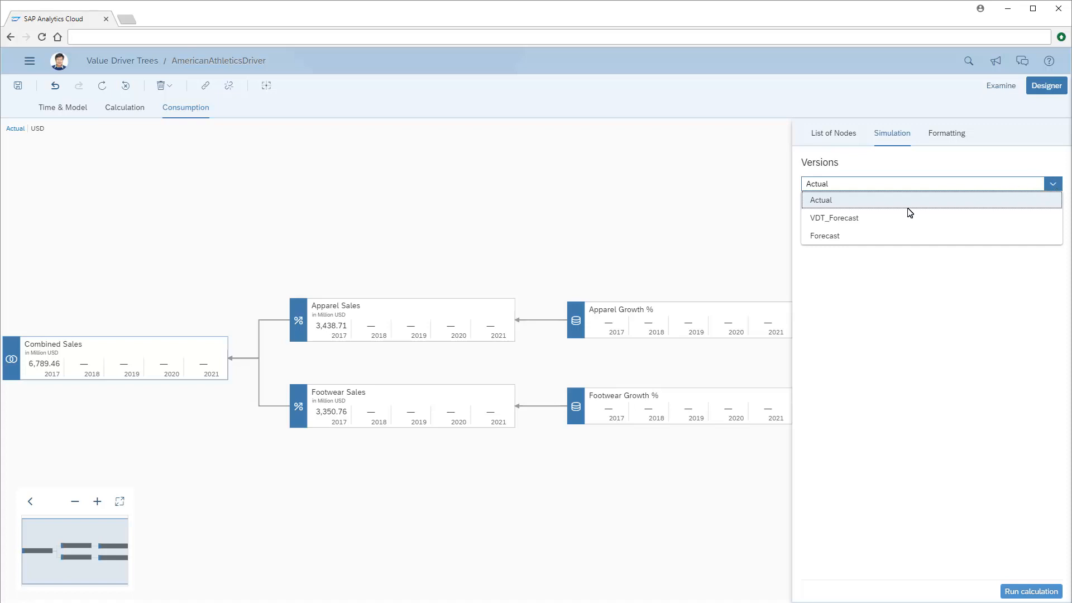
pyautogui.click(846, 220)
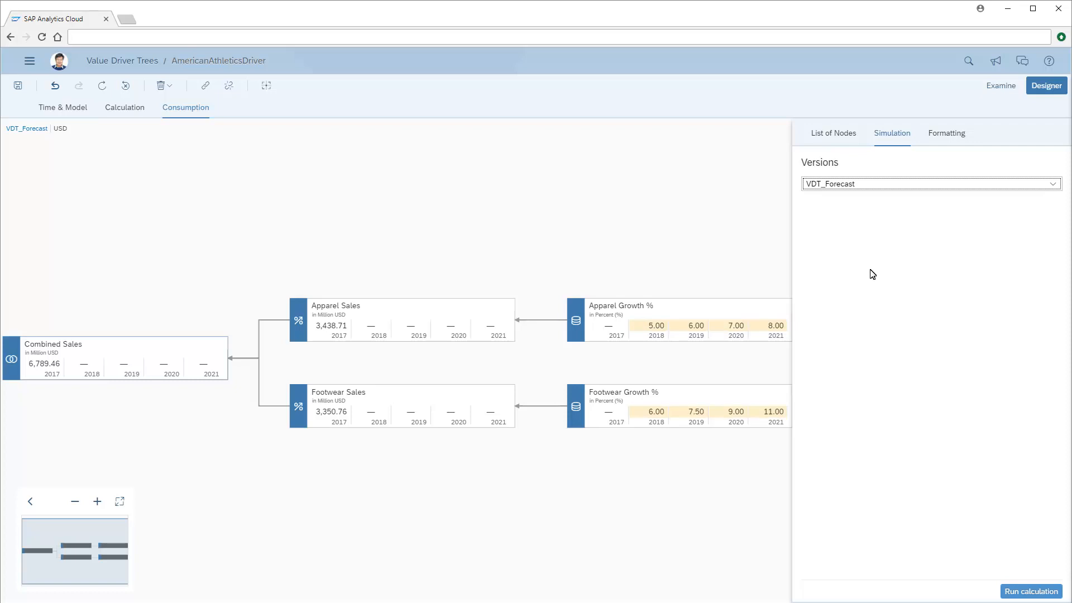
pyautogui.click(1031, 592)
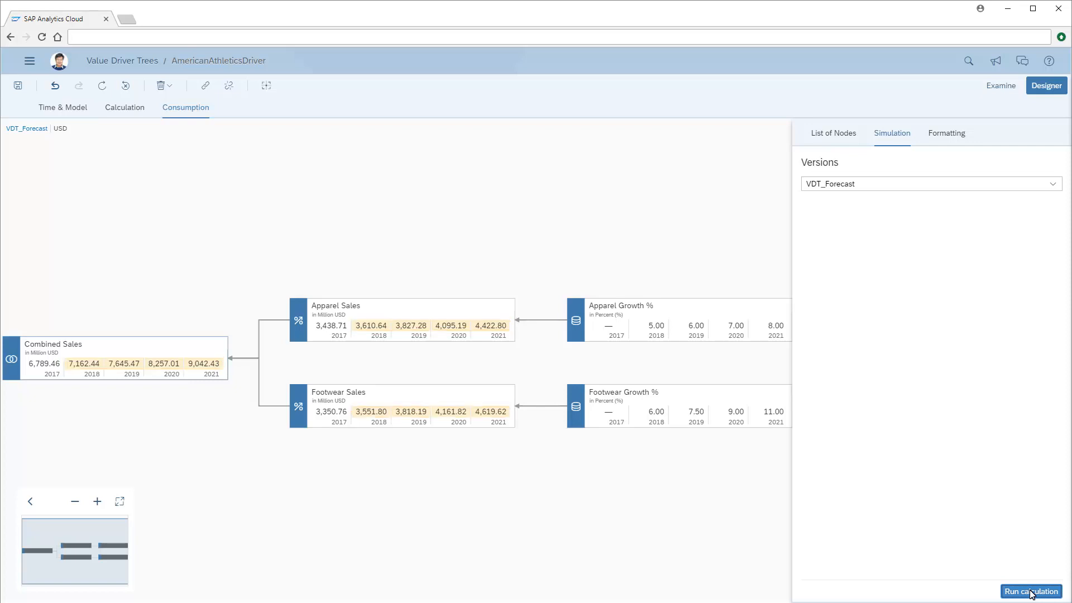
# Step: Examine the Footwear Growth % node's data and set its 2021 growth rate to 13 percent
pyautogui.click(1001, 86)
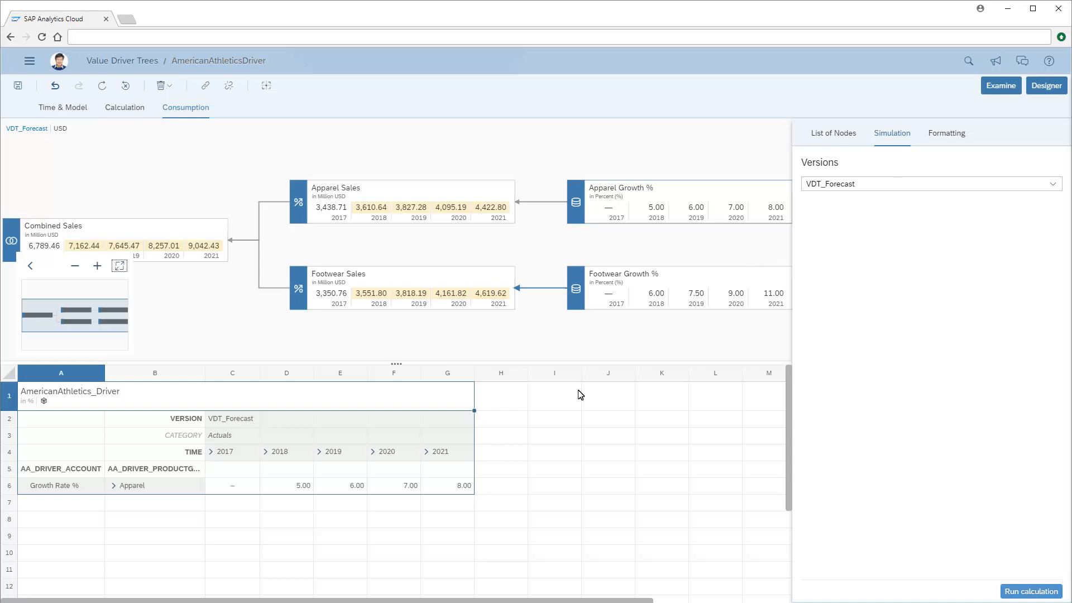
pyautogui.doubleClick(442, 490)
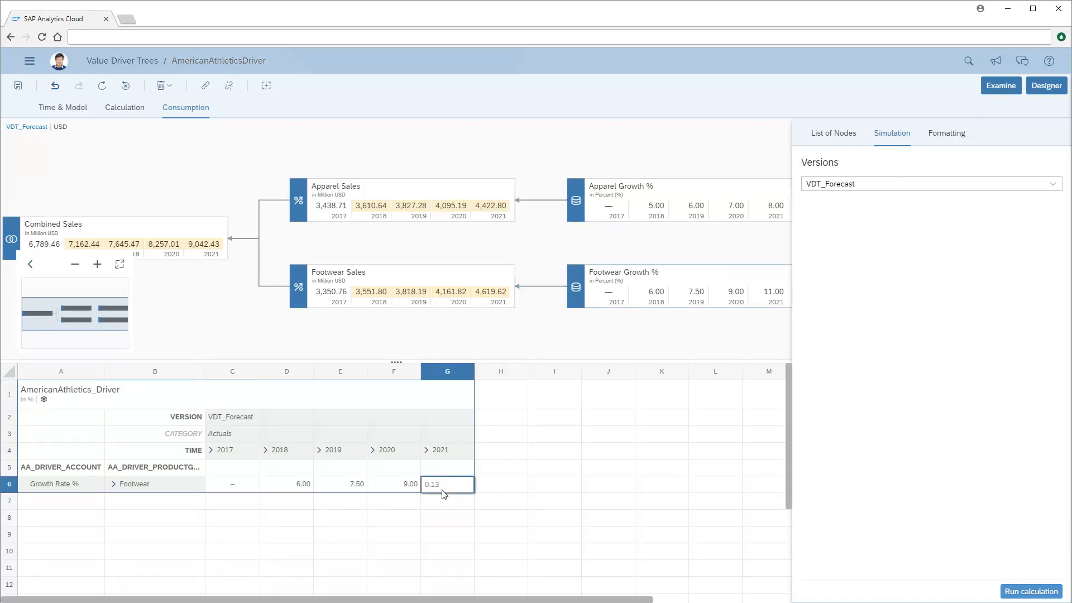
pyautogui.write('13')
pyautogui.press('Return')
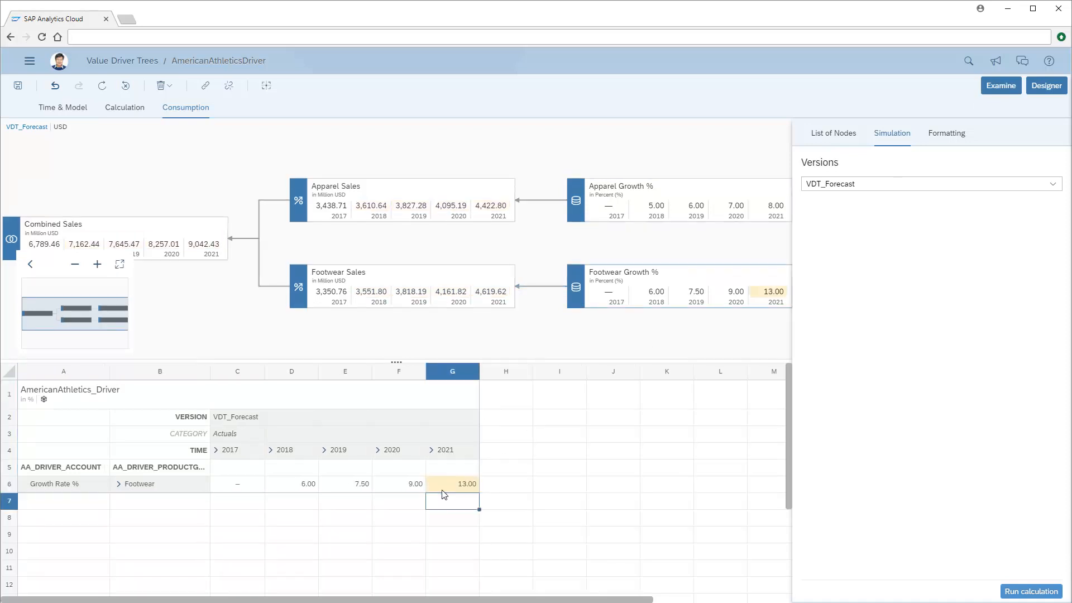